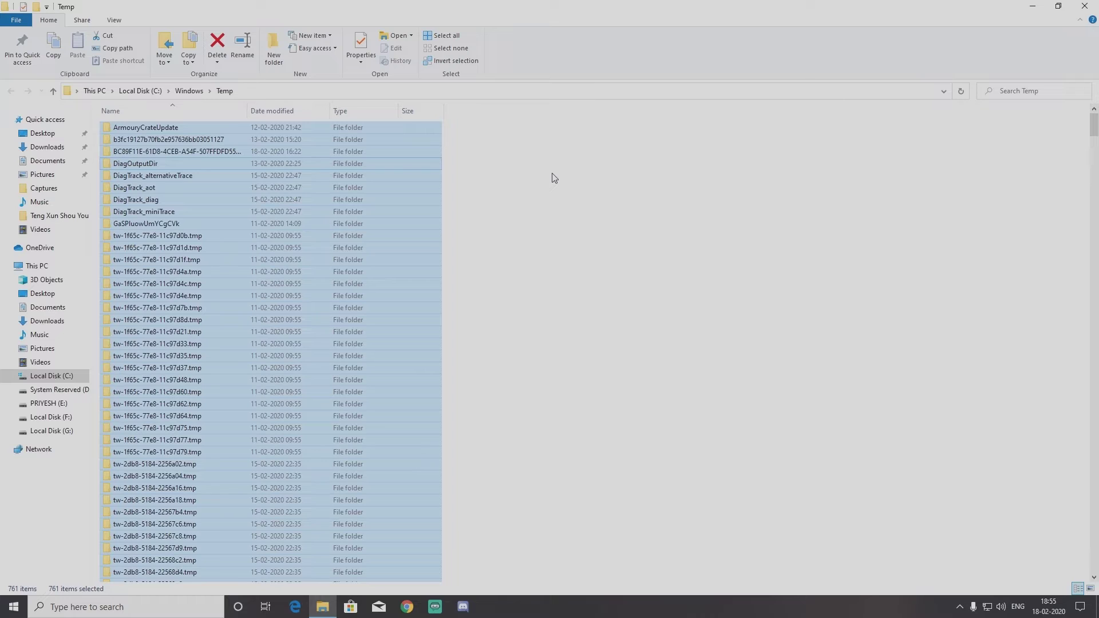
- Delete all selected items in the Windows Temp folder, skipping the files that are in use for all current items
key("Delete")
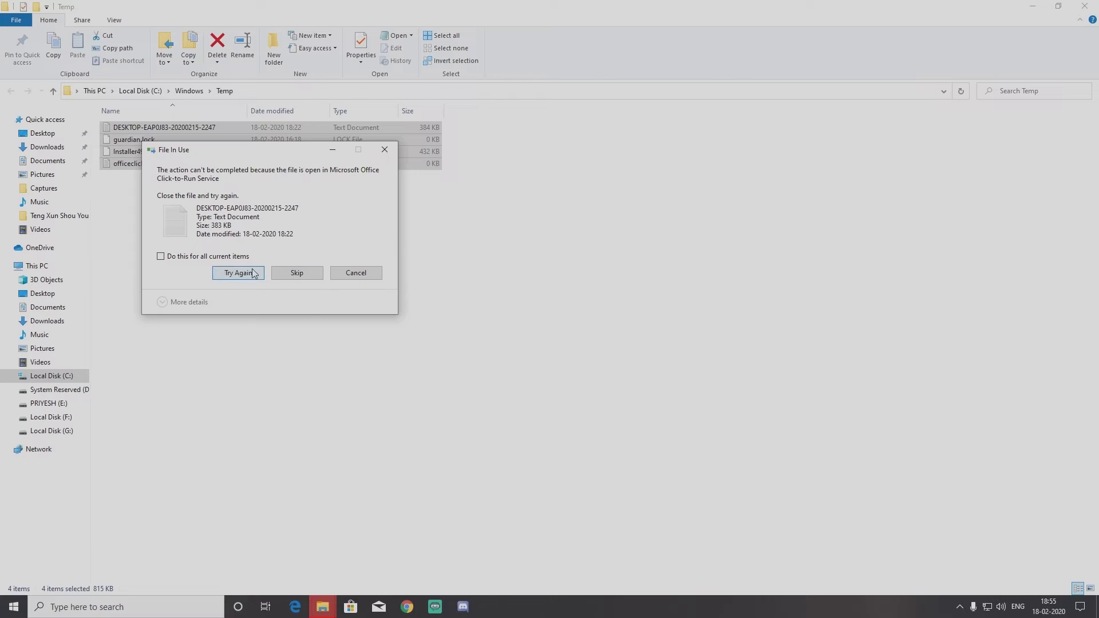
left_click(282, 275)
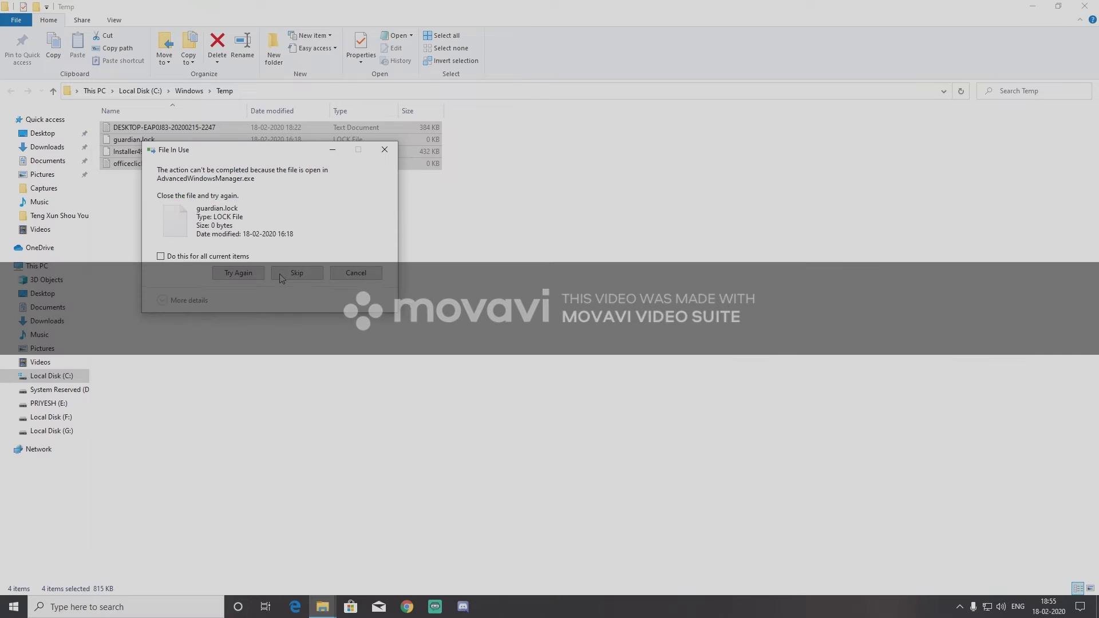
left_click(296, 274)
left_click(160, 248)
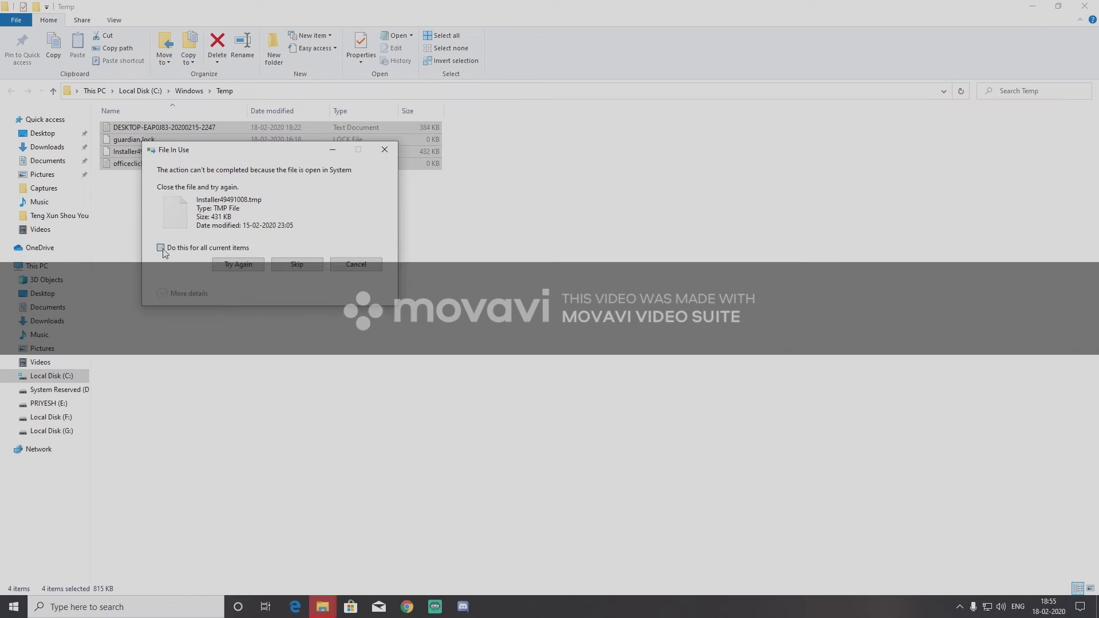
left_click(297, 264)
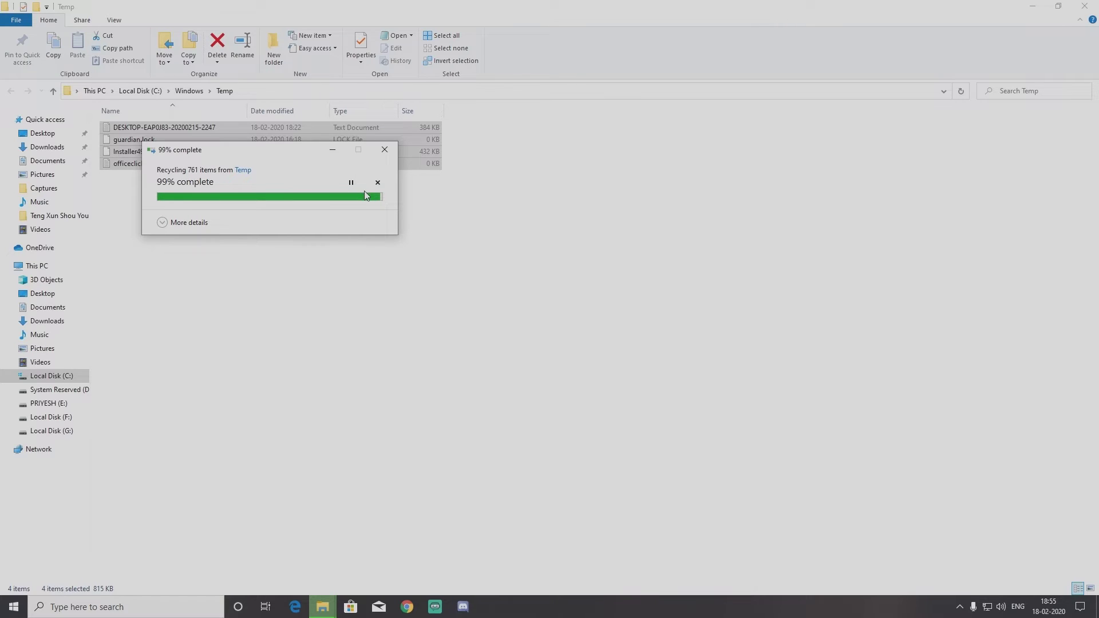
- Refresh the Windows Temp folder several times and close its window
right_click(615, 173)
left_click(662, 214)
right_click(662, 212)
left_click(695, 257)
right_click(697, 258)
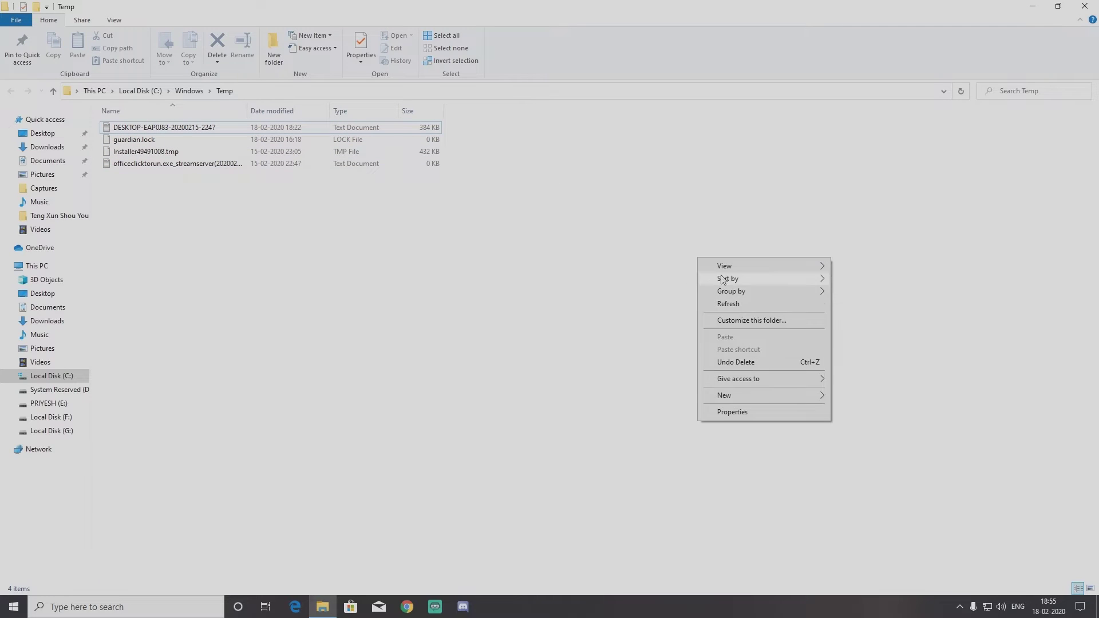
left_click(729, 304)
right_click(733, 308)
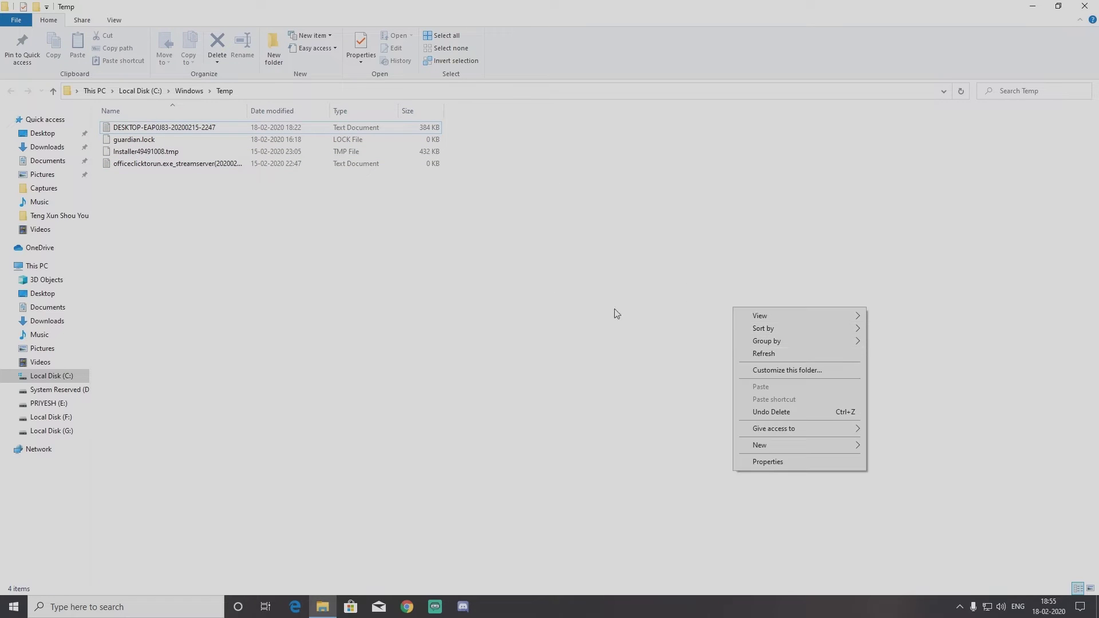
left_click(764, 354)
left_click_drag(452, 205, 427, 180)
right_click(688, 197)
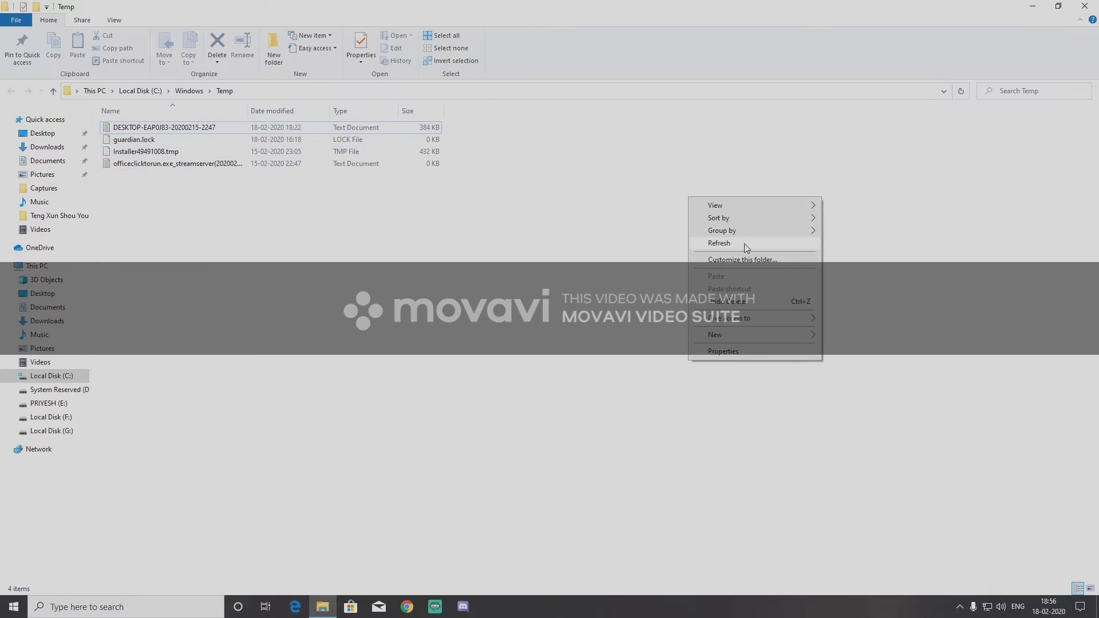
left_click(738, 245)
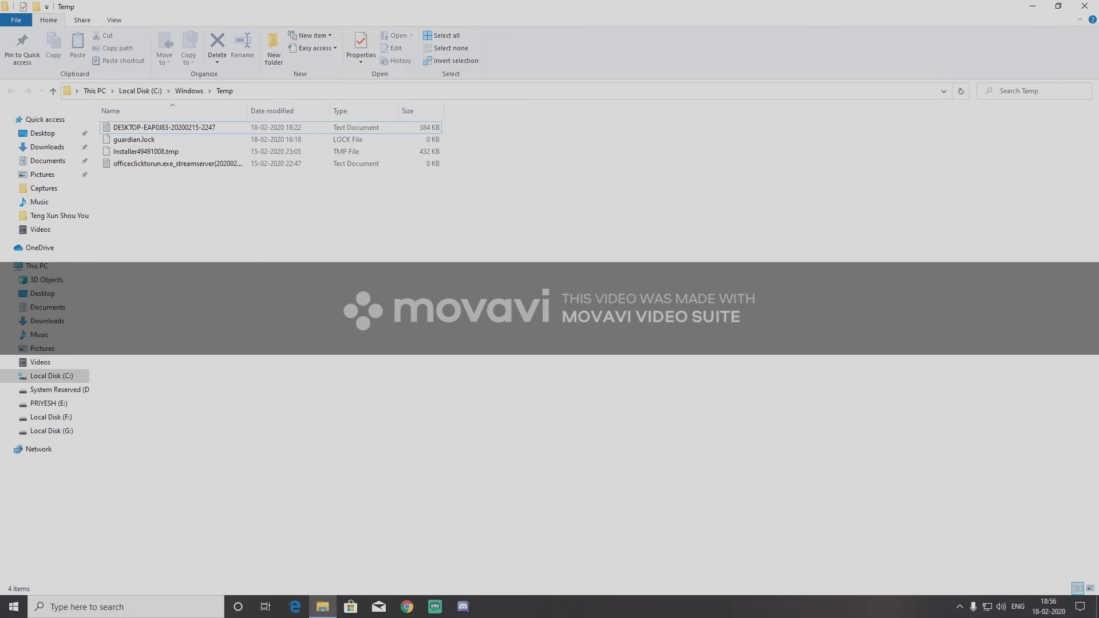
left_click(1084, 8)
- Refresh the desktop a few times
right_click(742, 124)
left_click(812, 164)
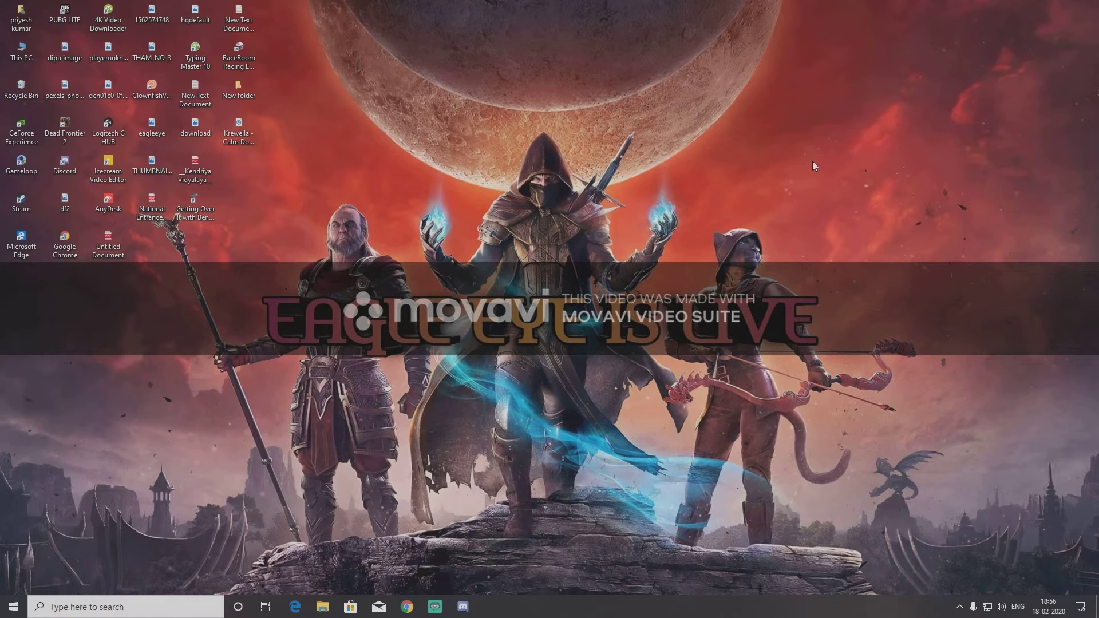
right_click(813, 163)
right_click(849, 196)
left_click(881, 229)
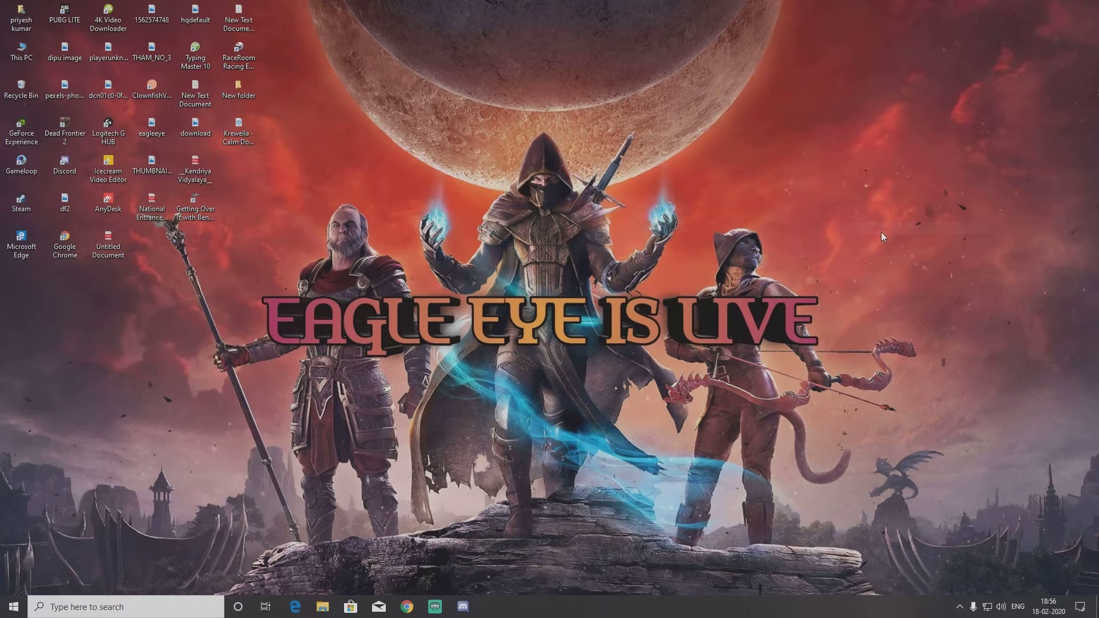
- Open the user account's temporary files folder by running %temp% from the Run dialog
key("super+r")
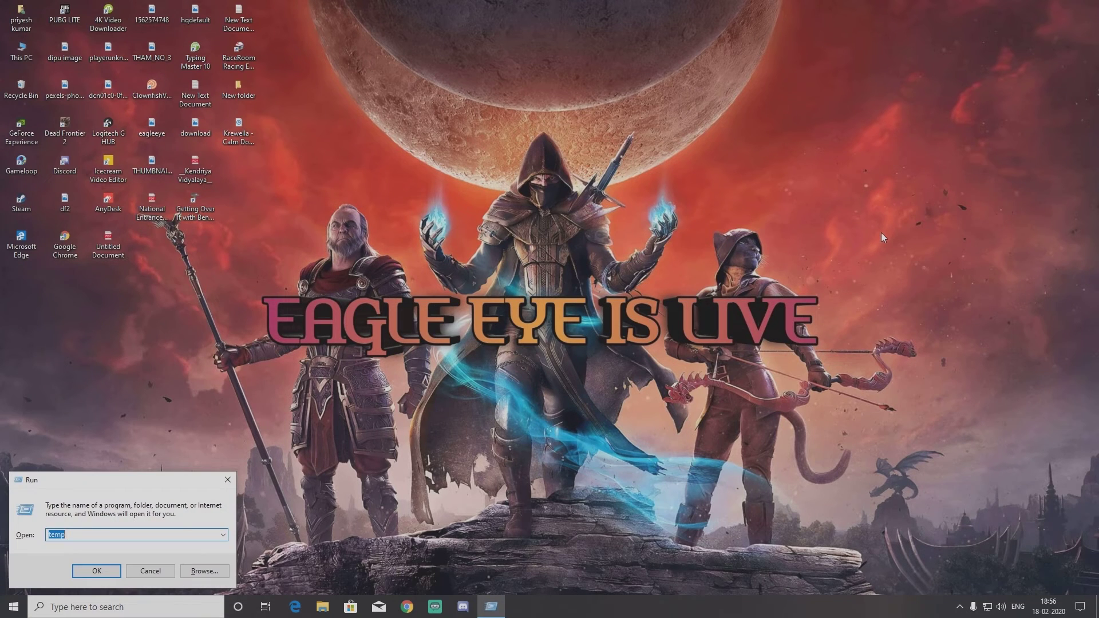
key("BackSpace")
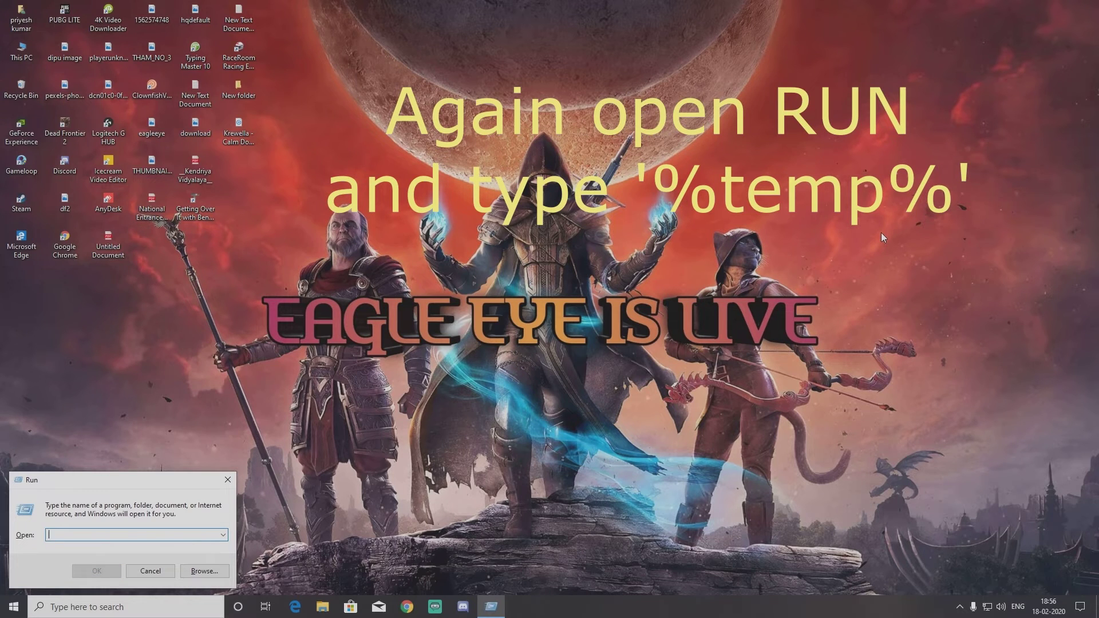
type("%temp")
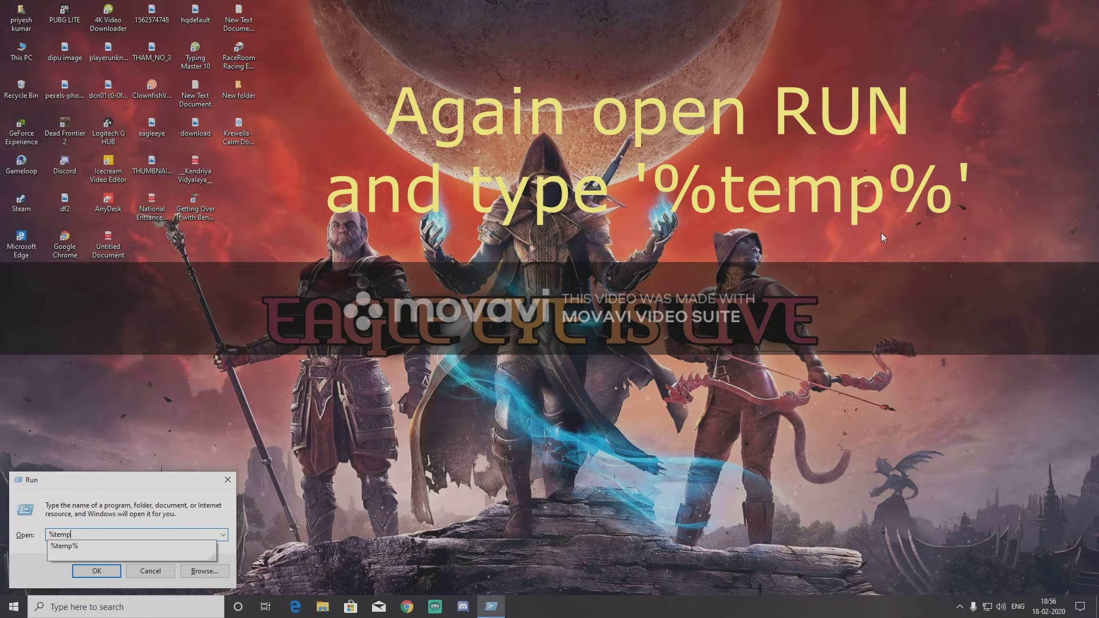
type("%")
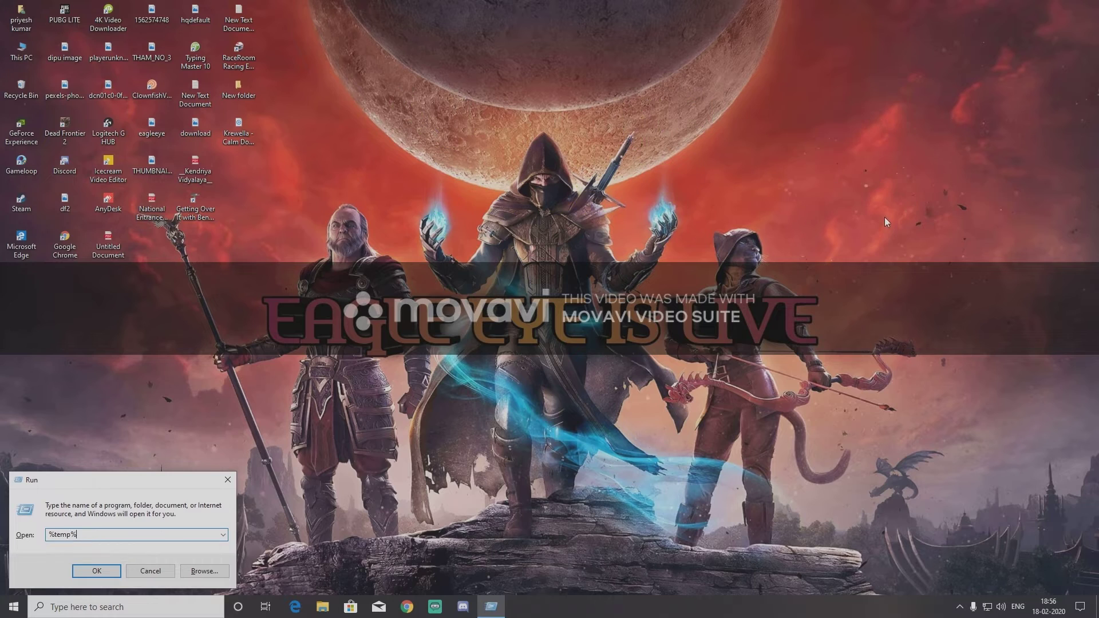
left_click(110, 573)
- Delete all items in the AppData Local Temp folder, skipping the in-use files for all current items
scroll(359, 275, "down", 6)
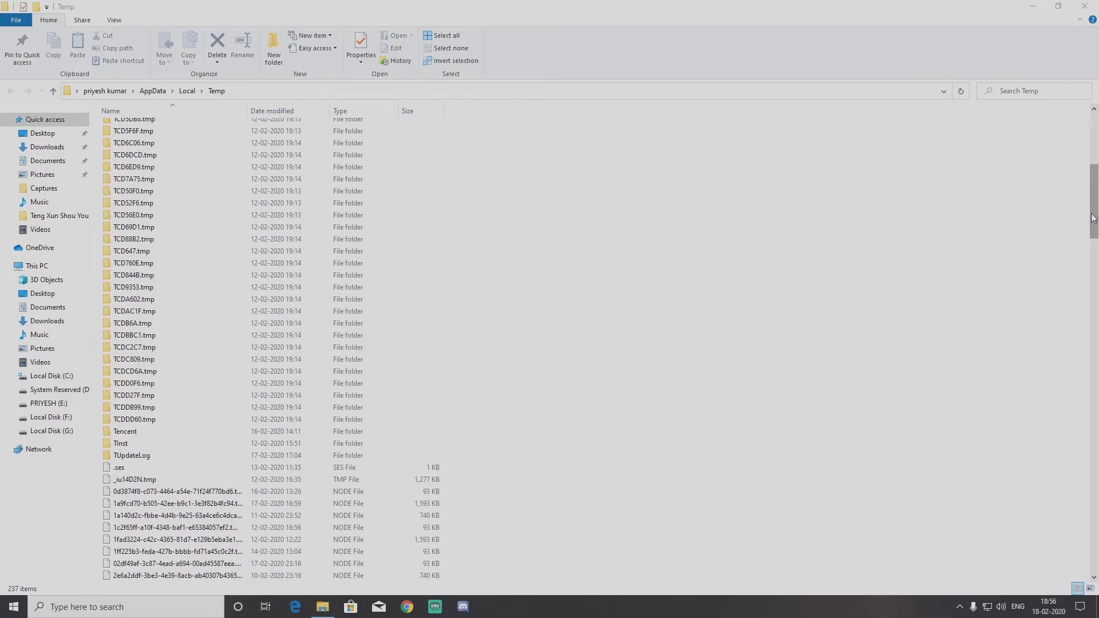
left_click_drag(1093, 217, 1096, 192)
scroll(623, 299, "down", 10)
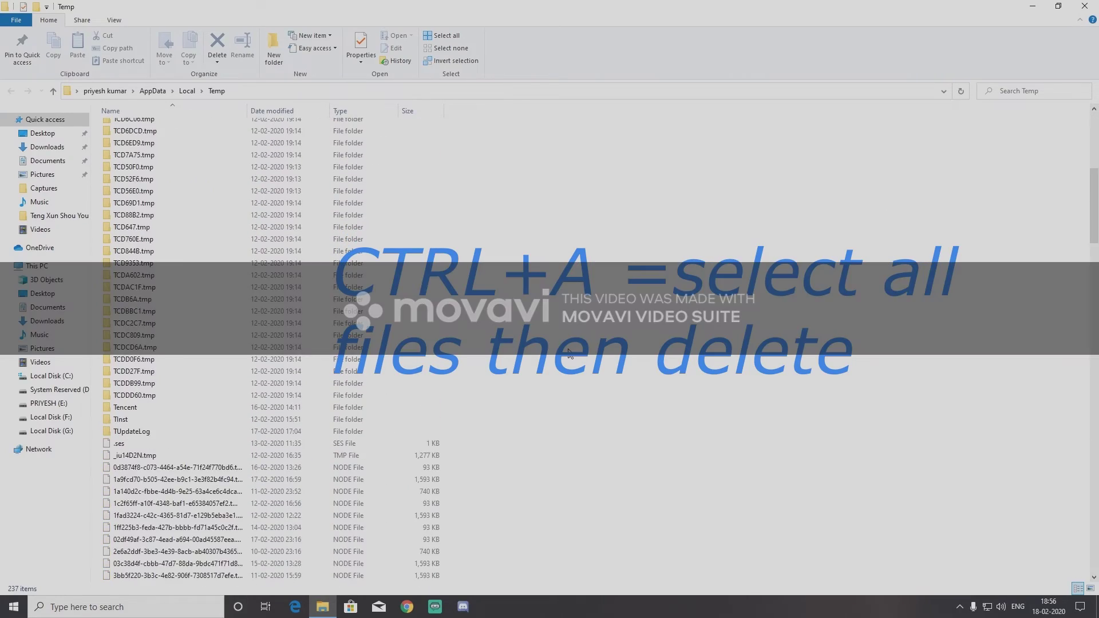
scroll(569, 347, "up", 6)
scroll(569, 347, "up", 5)
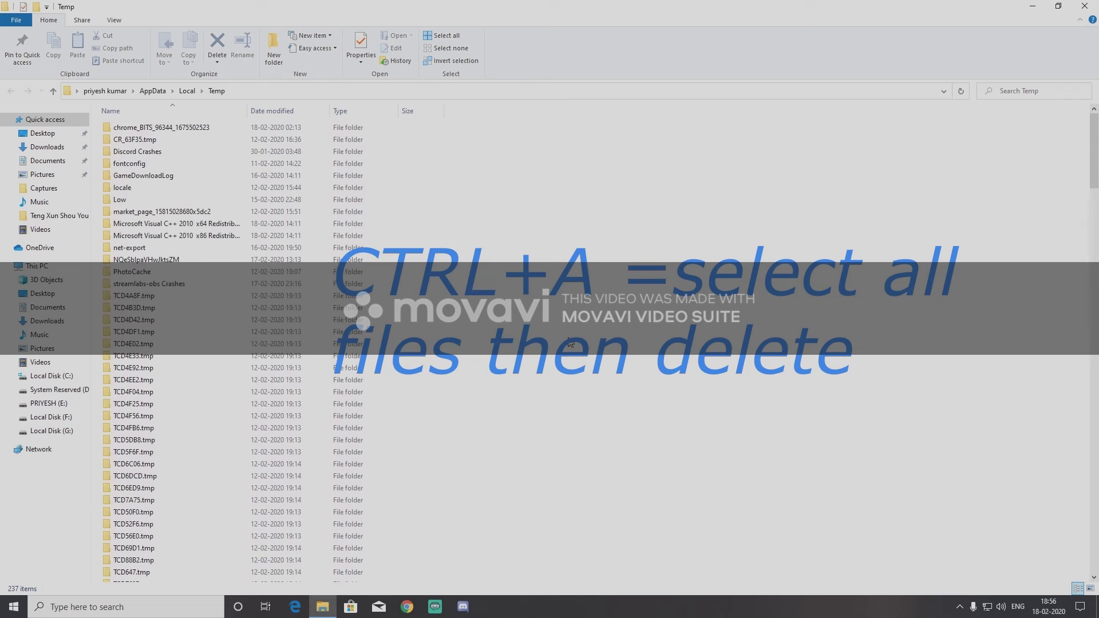
left_click(401, 199)
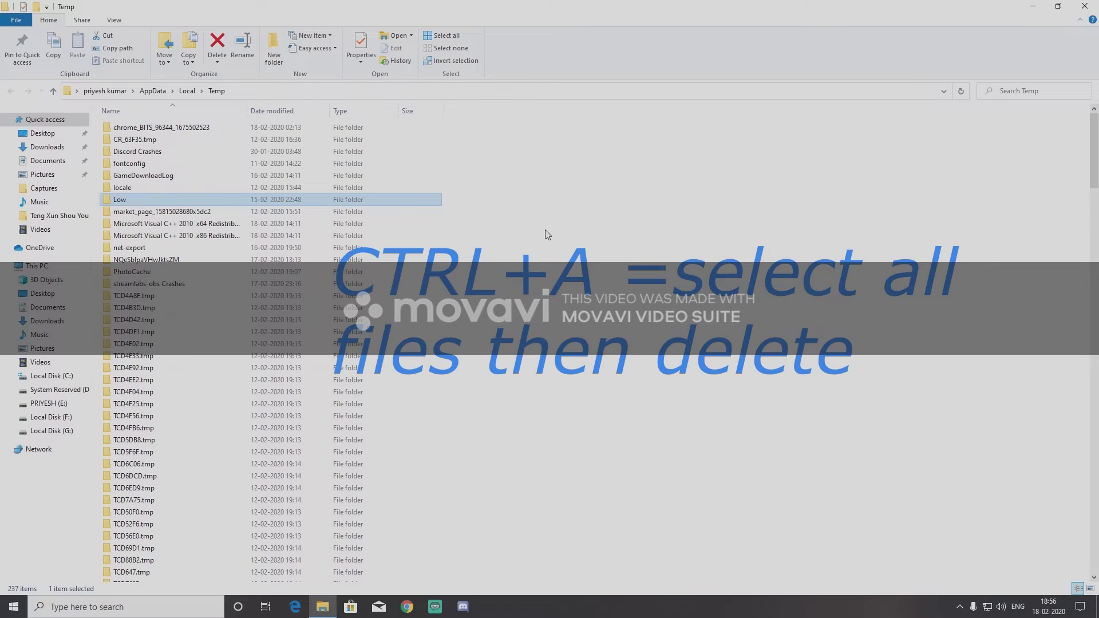
key("ctrl+a")
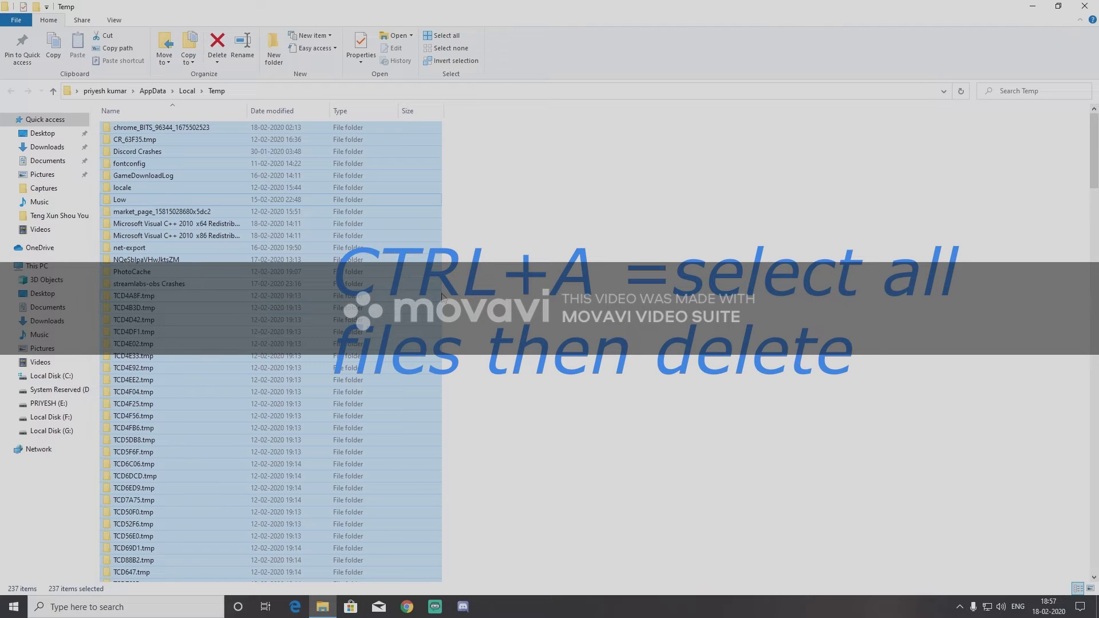
key("Delete")
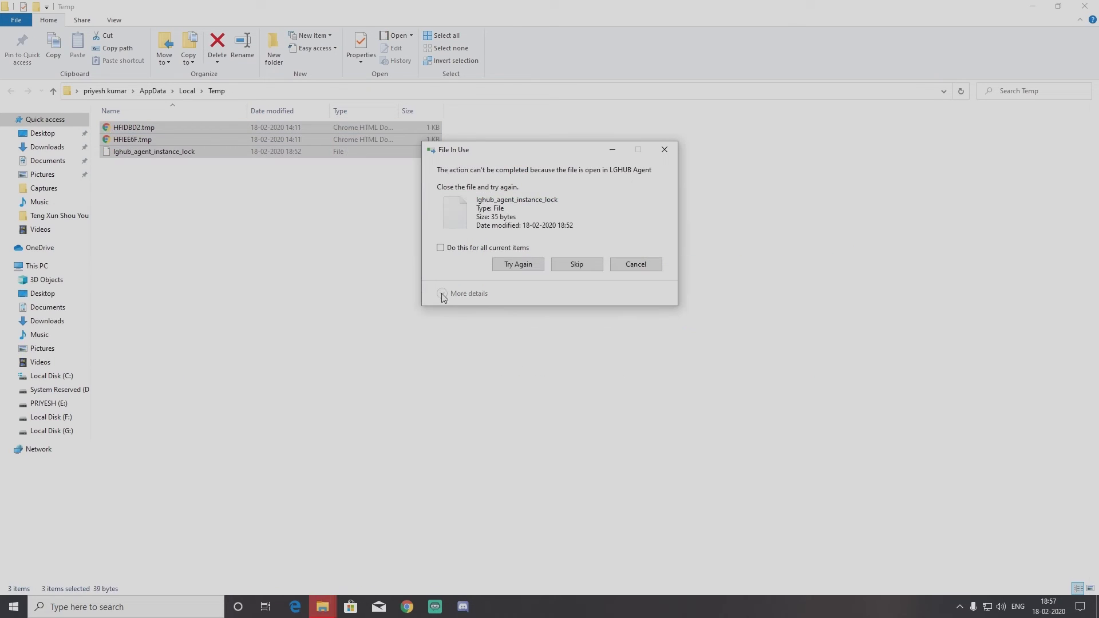
left_click(487, 248)
left_click(566, 265)
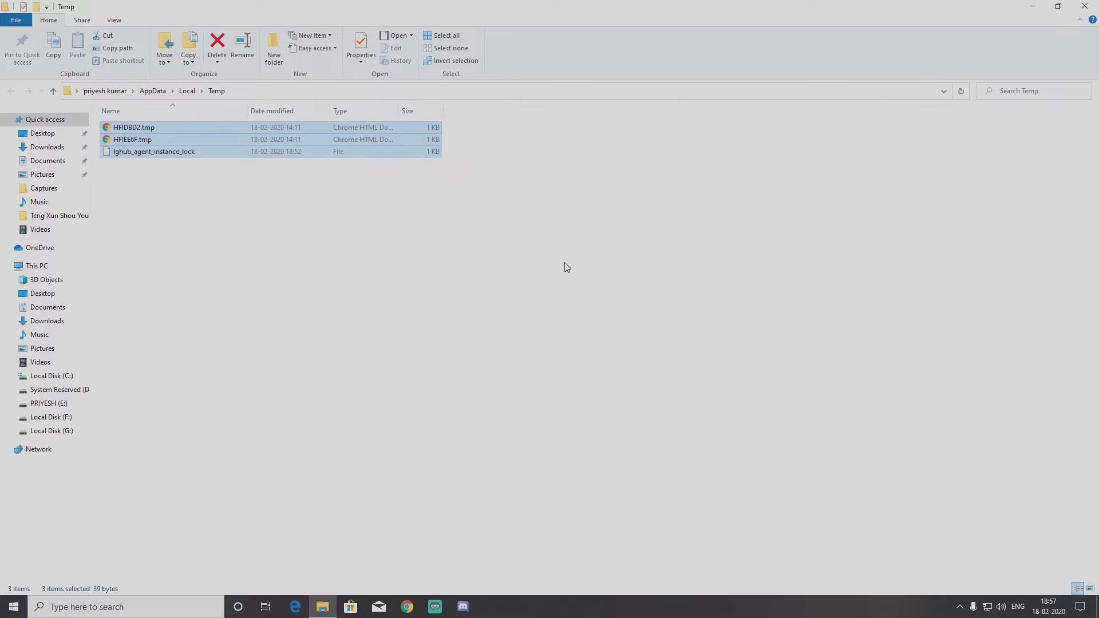
- Refresh the AppData Local Temp folder repeatedly and close its window
right_click(545, 208)
left_click(620, 252)
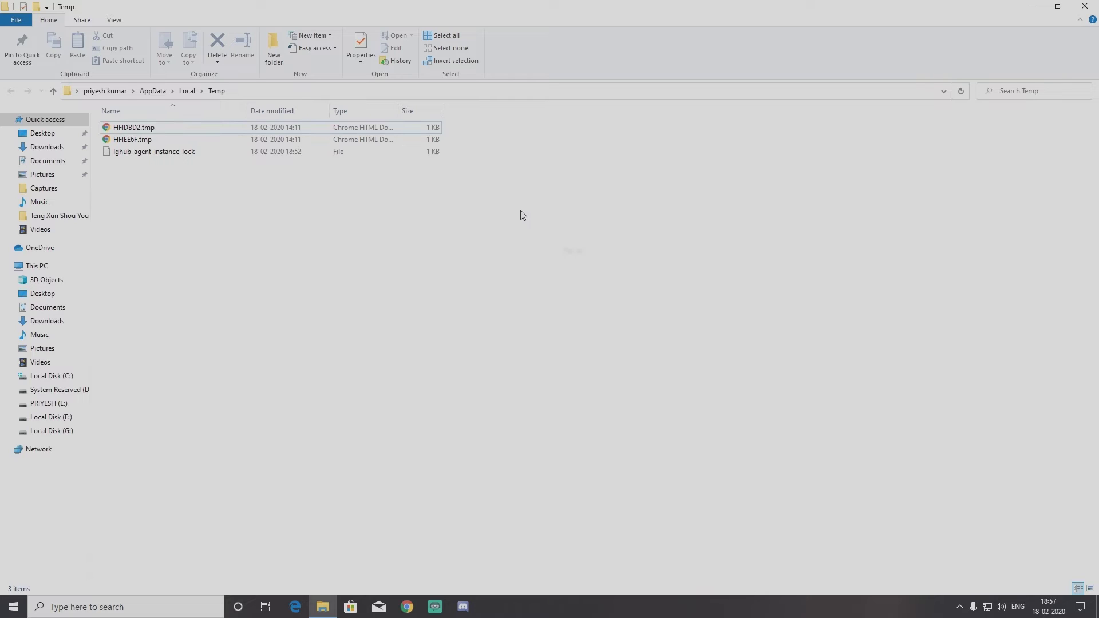
right_click(490, 206)
left_click(518, 252)
right_click(543, 254)
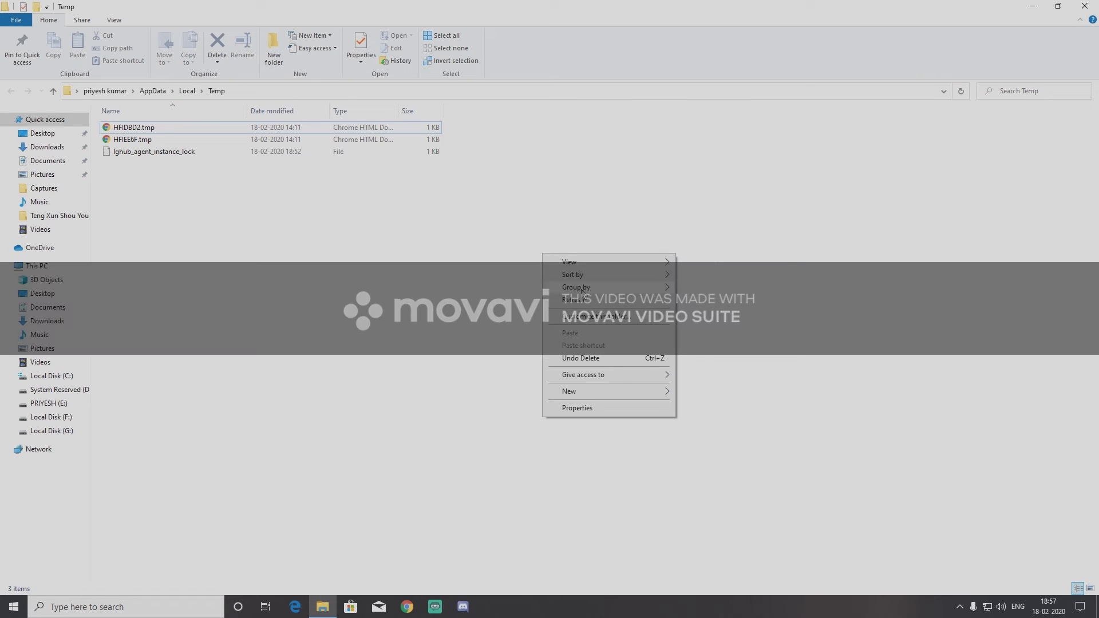
left_click(574, 299)
right_click(582, 293)
left_click(634, 339)
right_click(634, 340)
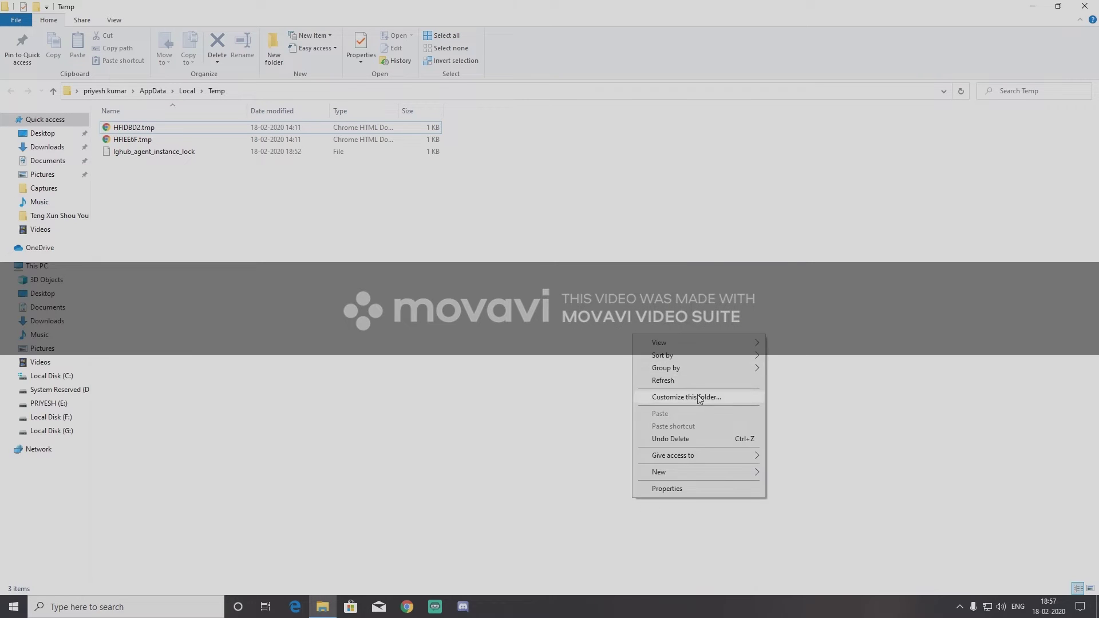
left_click(689, 381)
right_click(640, 325)
left_click(703, 375)
right_click(705, 381)
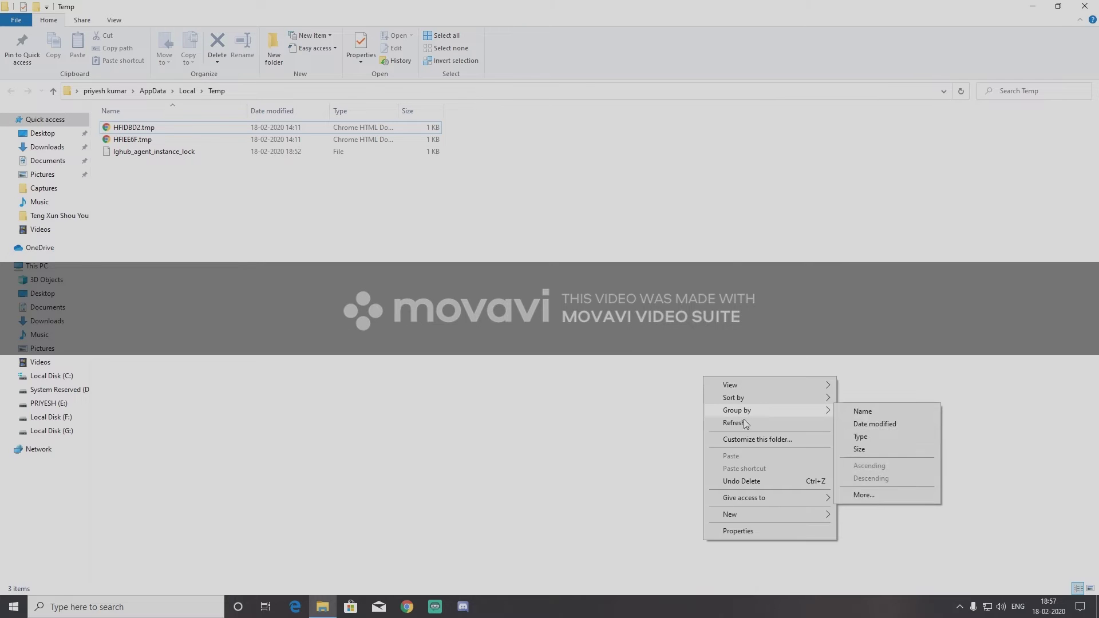
left_click(749, 420)
left_click(1086, 6)
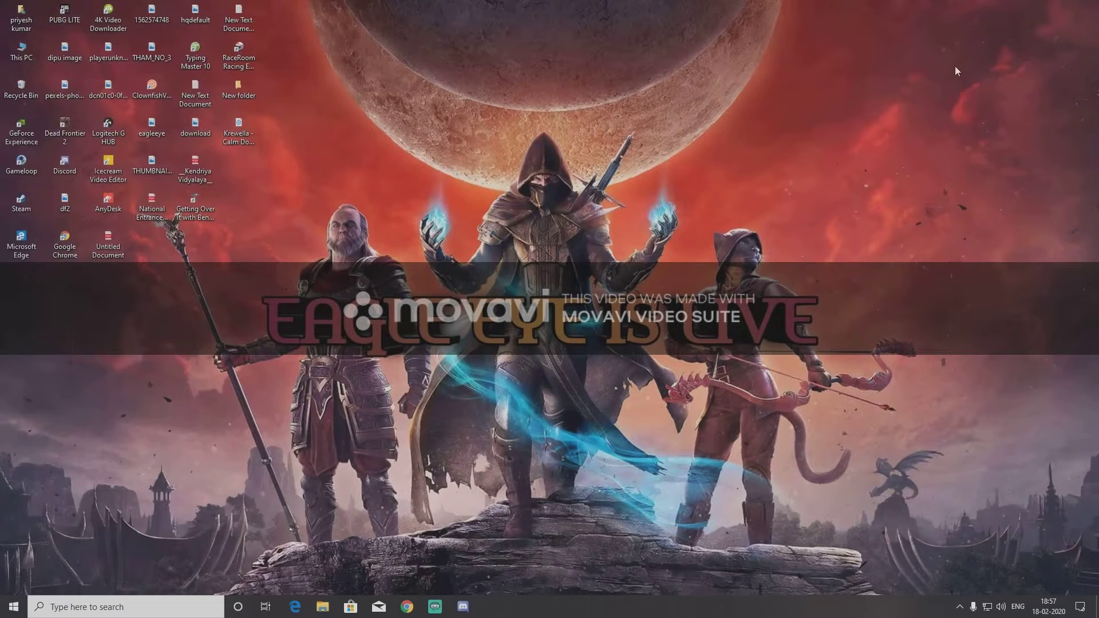
- Refresh the desktop several times after closing the temporary files folder
right_click(709, 133)
left_click(726, 166)
right_click(790, 171)
left_click(805, 203)
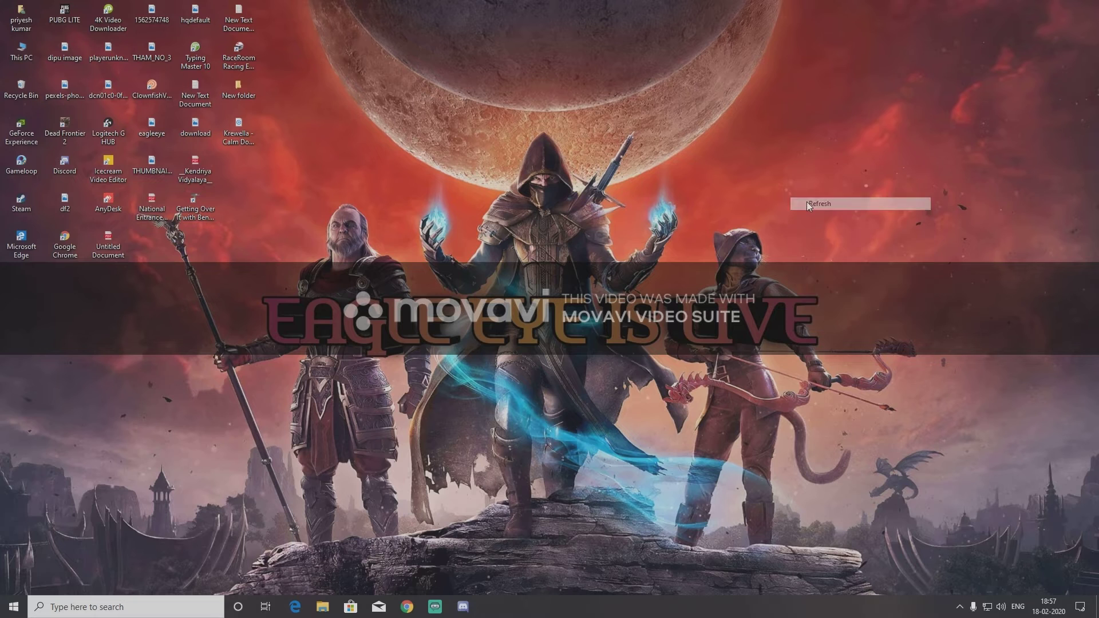
right_click(805, 201)
left_click(857, 233)
right_click(858, 232)
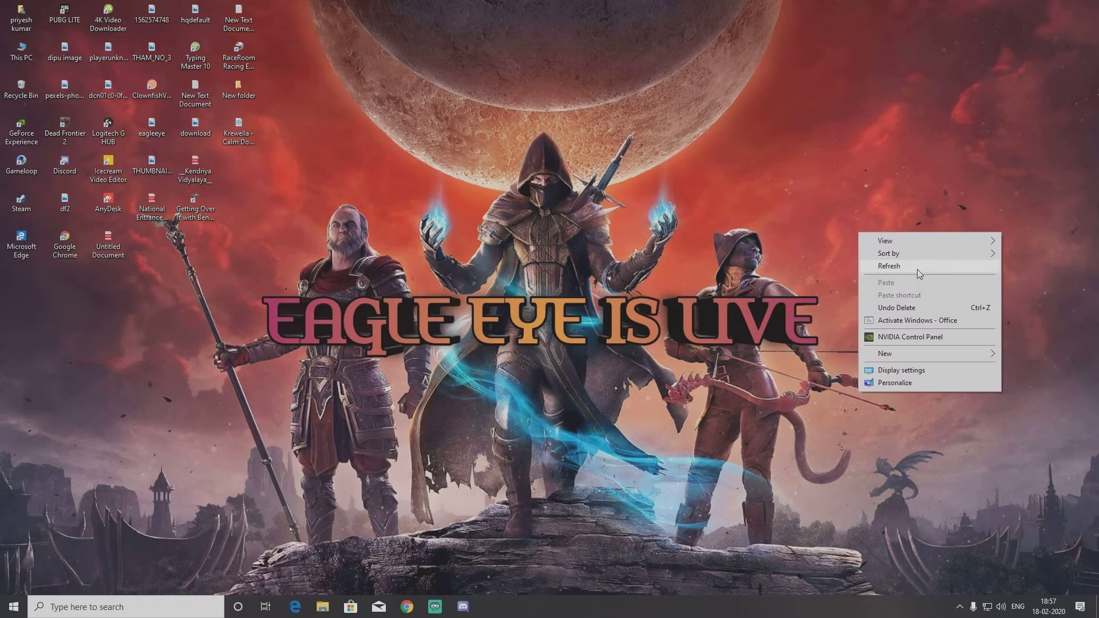
left_click(917, 267)
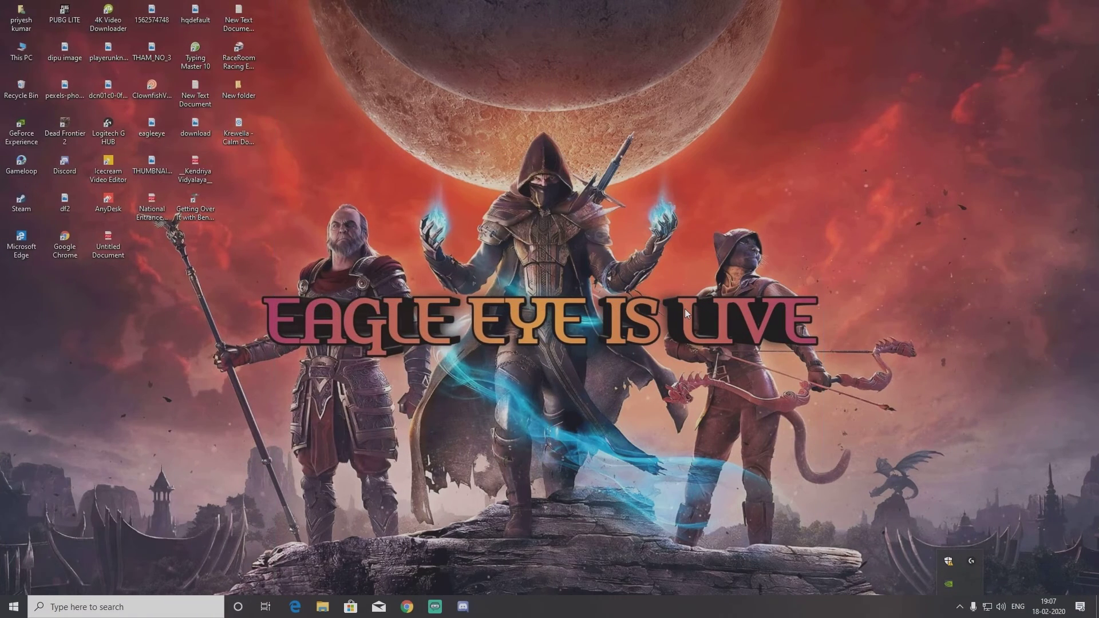
- Open the Windows Prefetch folder by running prefetch from the Run dialog, granting permanent access to the folder
key("super+r")
key("BackSpace")
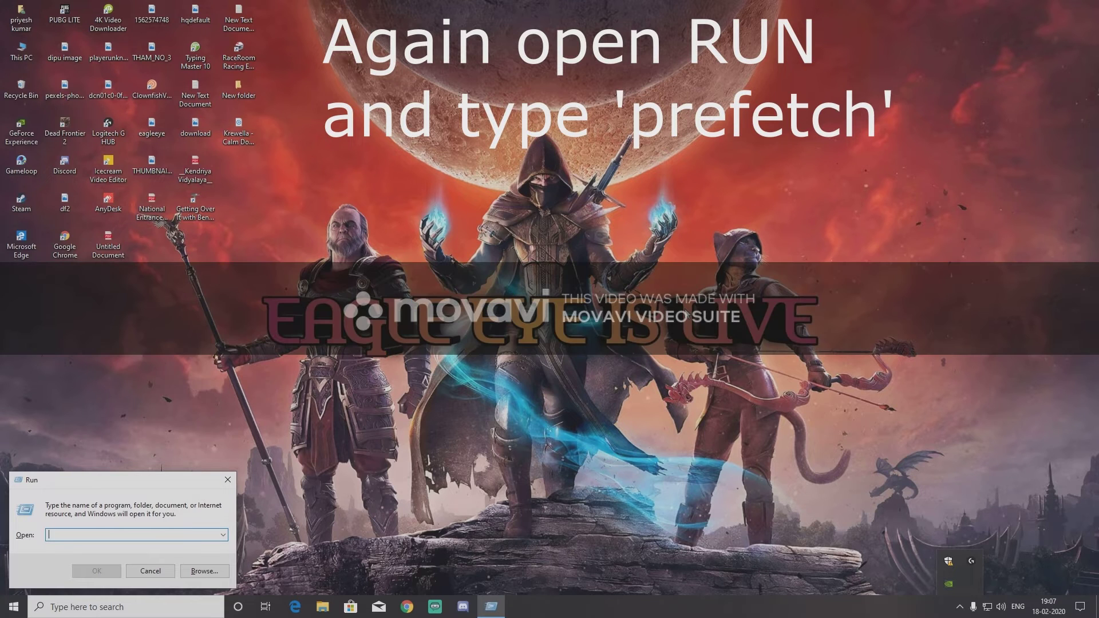
type("pref")
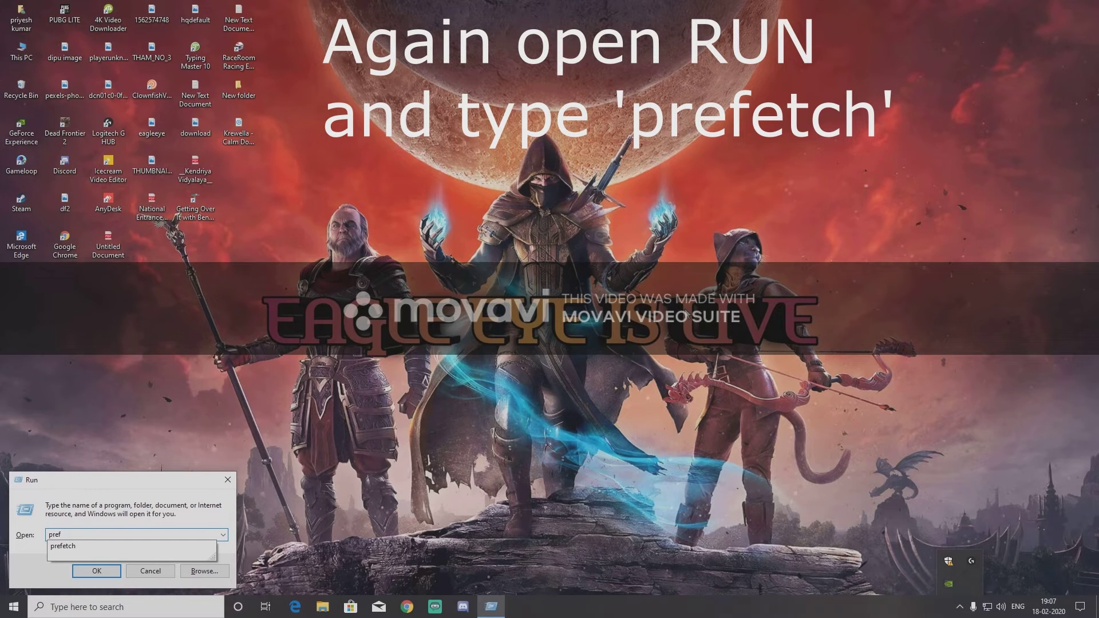
type("etch")
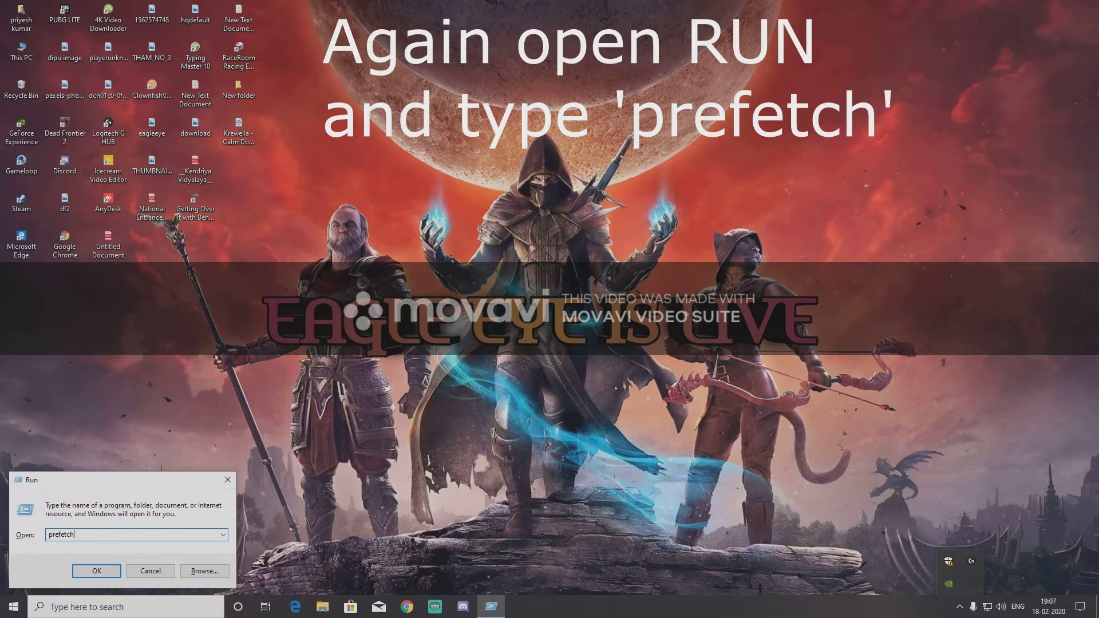
key("Return")
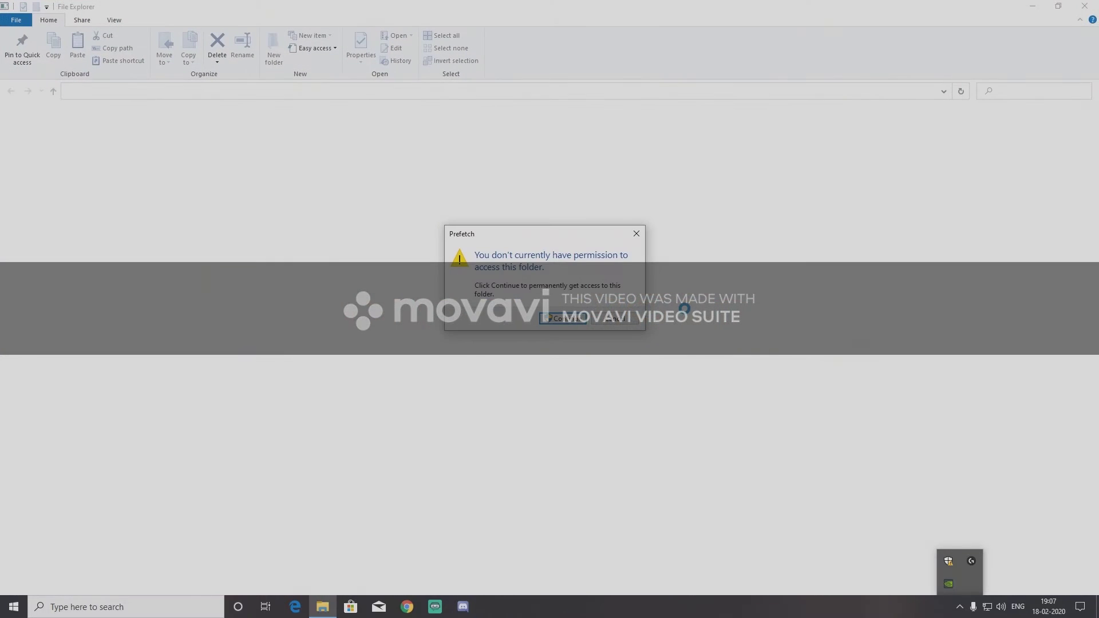
left_click(566, 321)
scroll(380, 319, "down", 20)
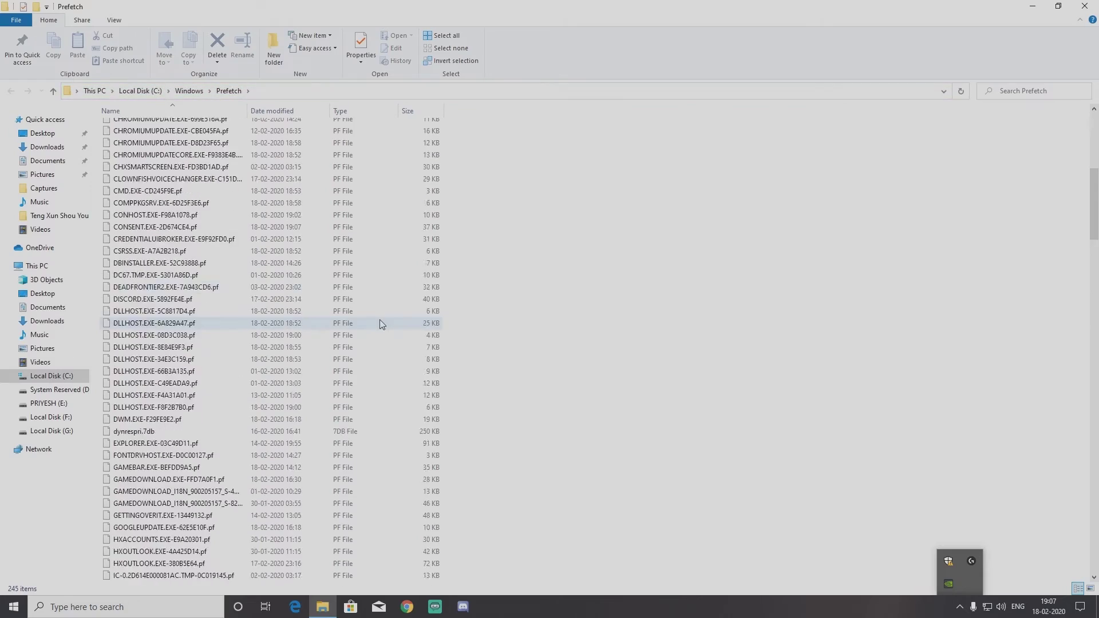
scroll(383, 384, "down", 20)
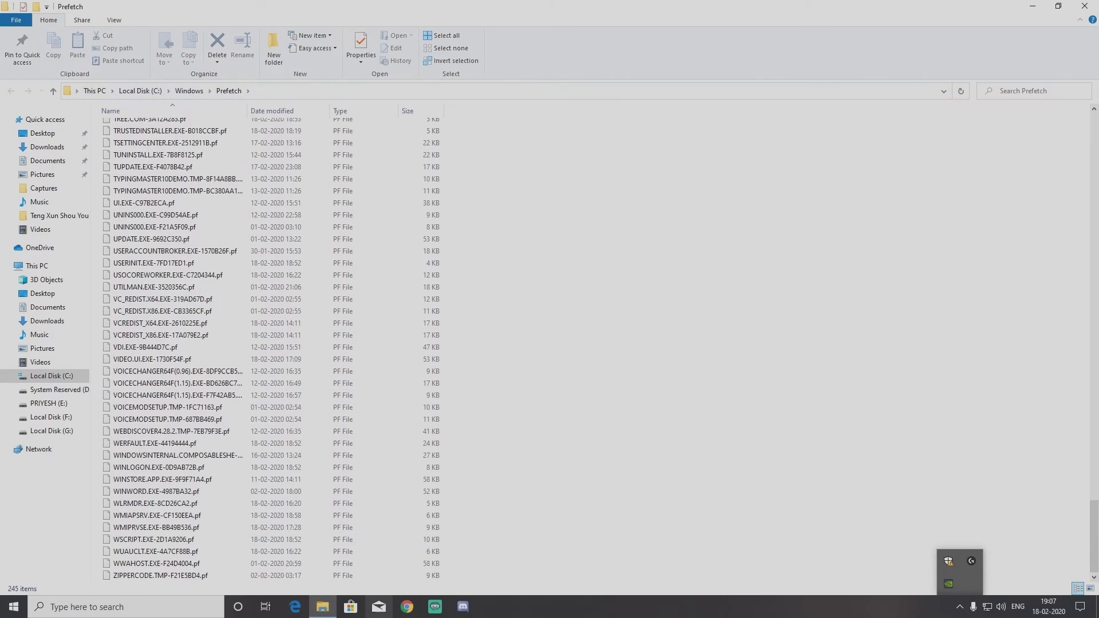
- Delete all items in the Prefetch folder, skipping in-use files for all current items, and refresh the folder
scroll(380, 438, "up", 20)
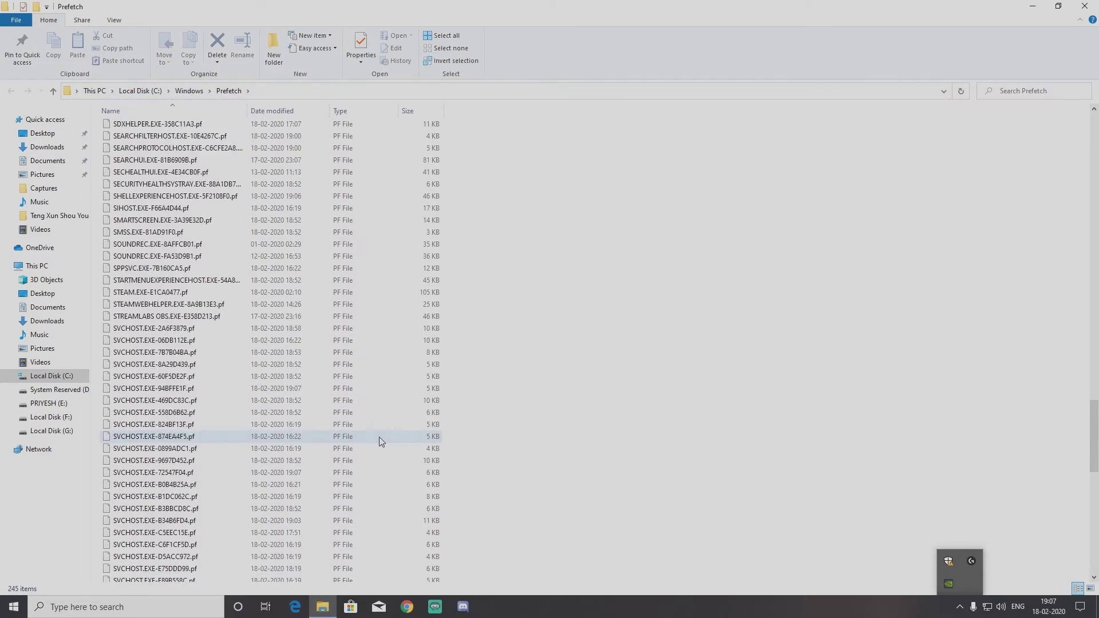
scroll(380, 441, "up", 20)
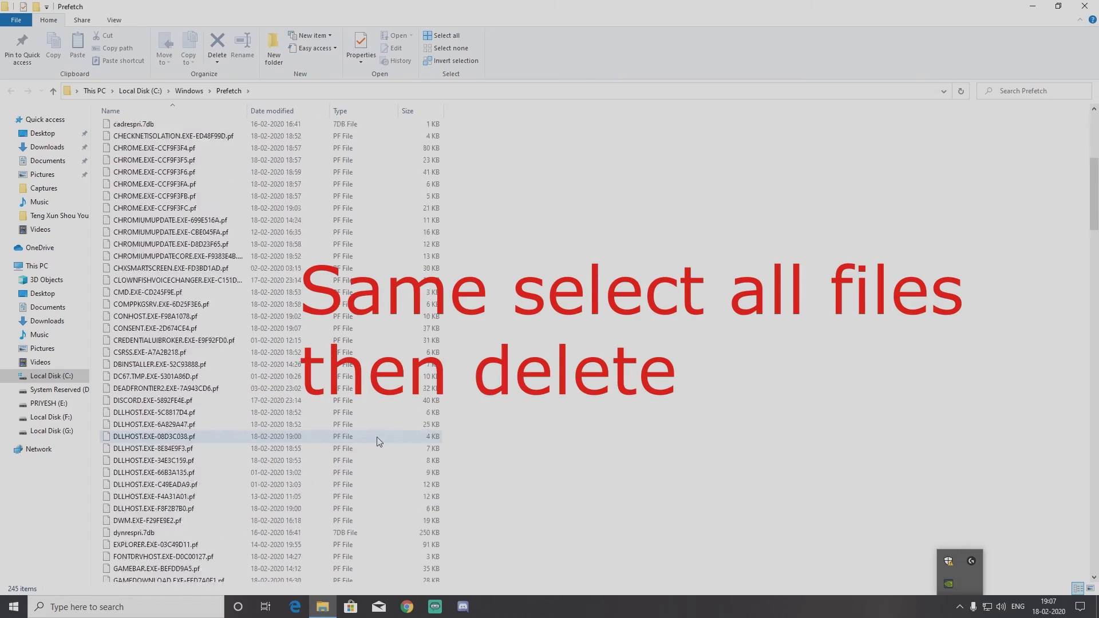
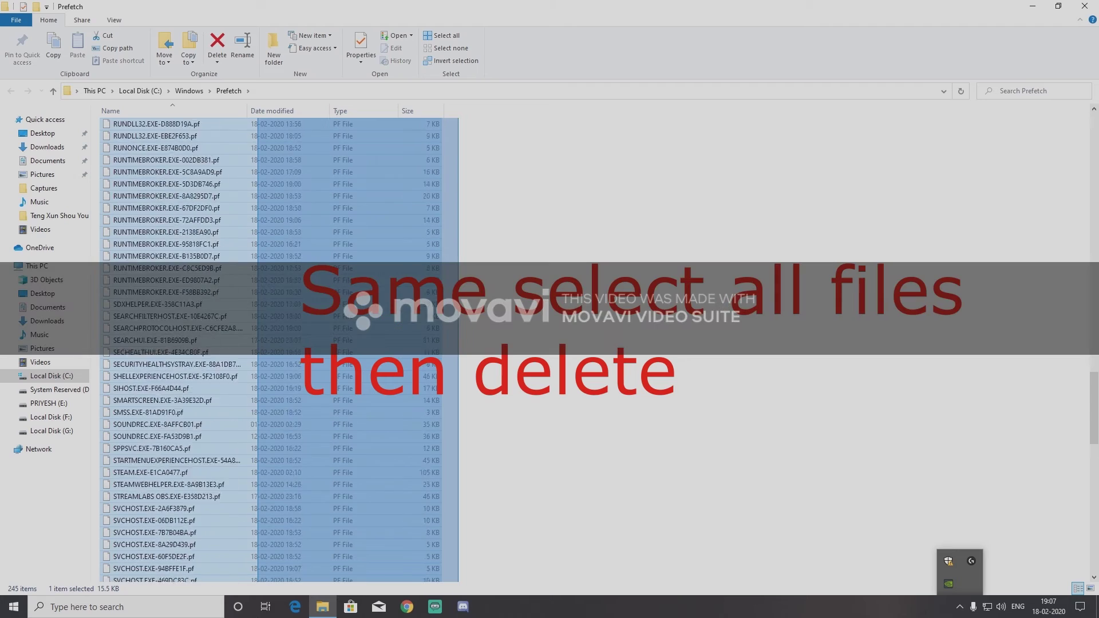
left_click_drag(257, 613, 257, 615)
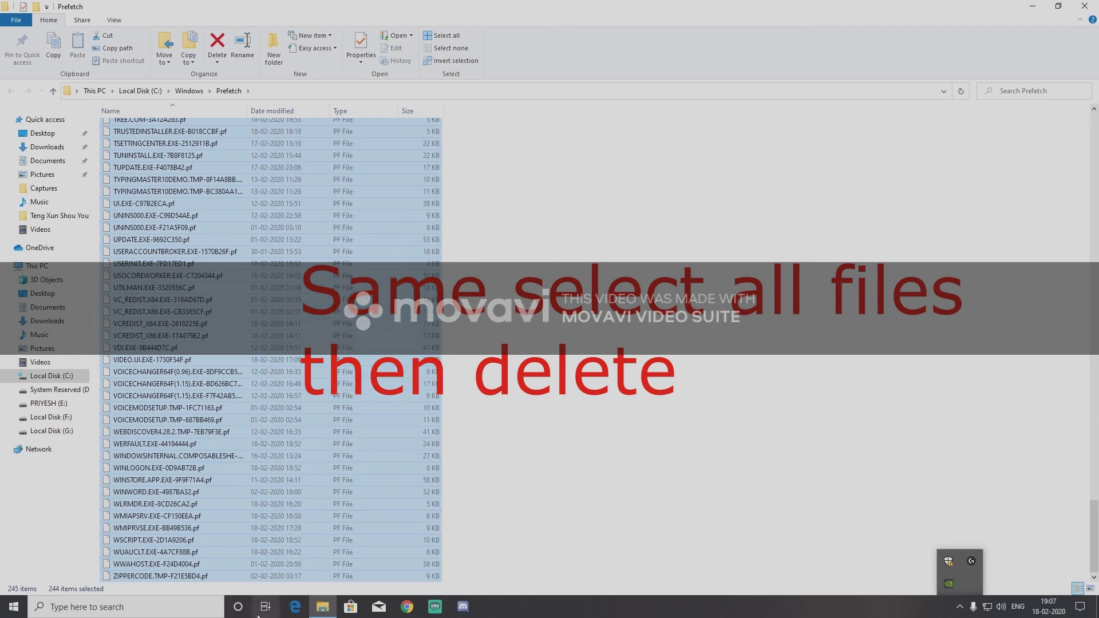
right_click(264, 420)
left_click(307, 517)
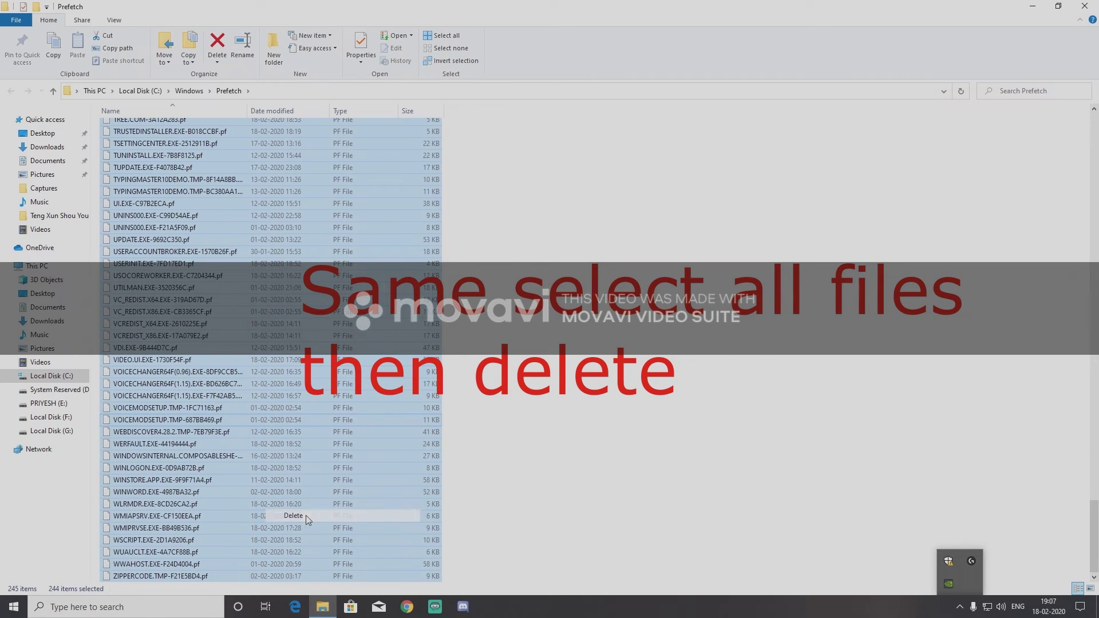
left_click(308, 516)
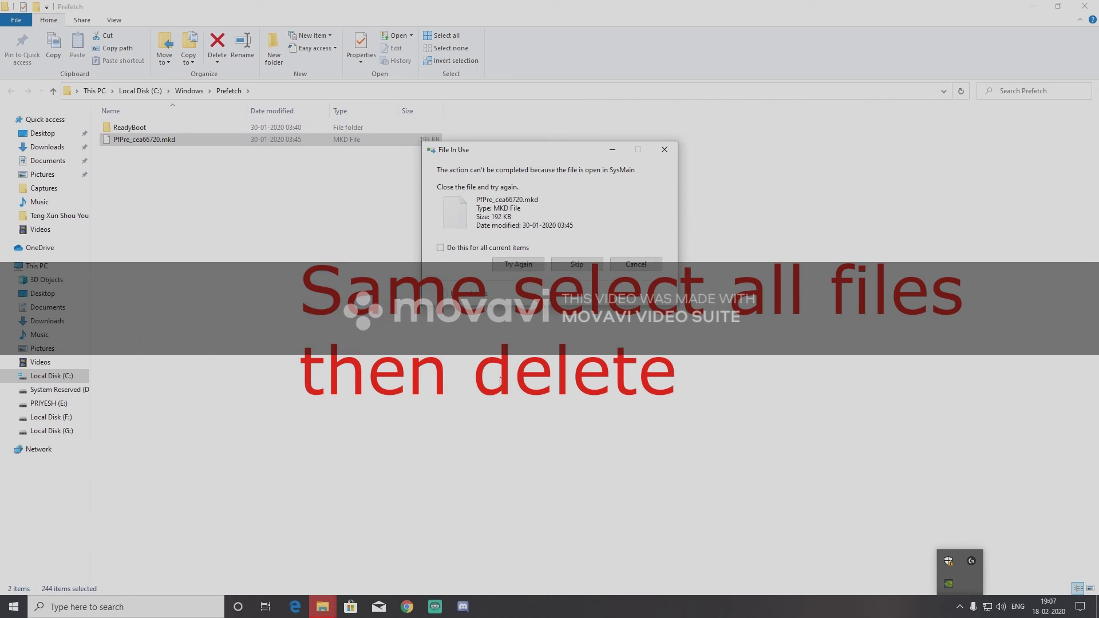
left_click(440, 247)
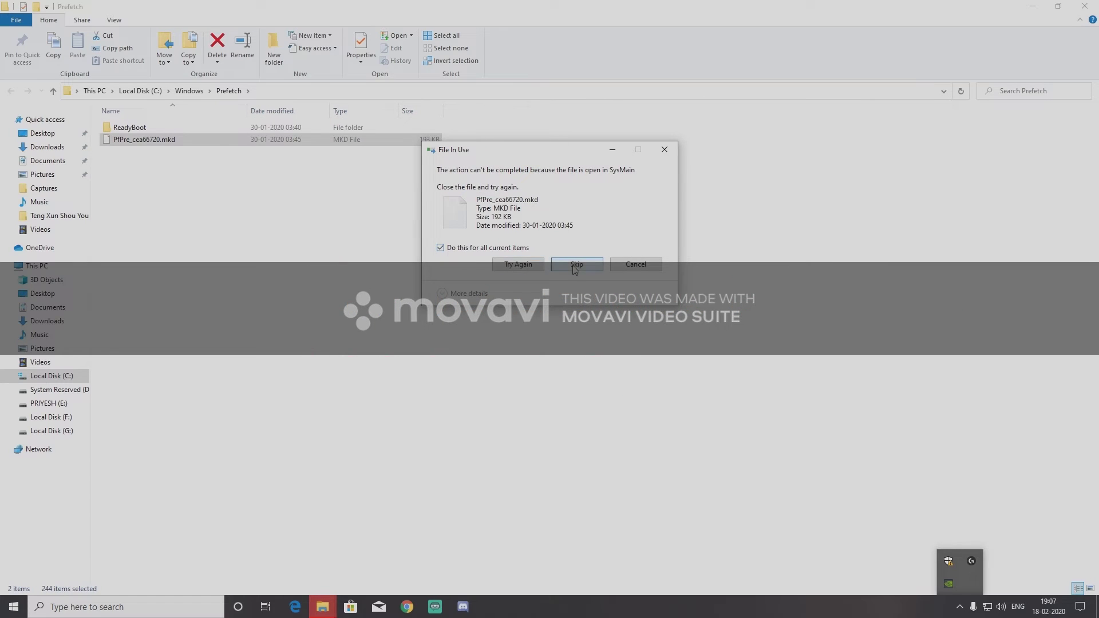
left_click(576, 264)
right_click(525, 192)
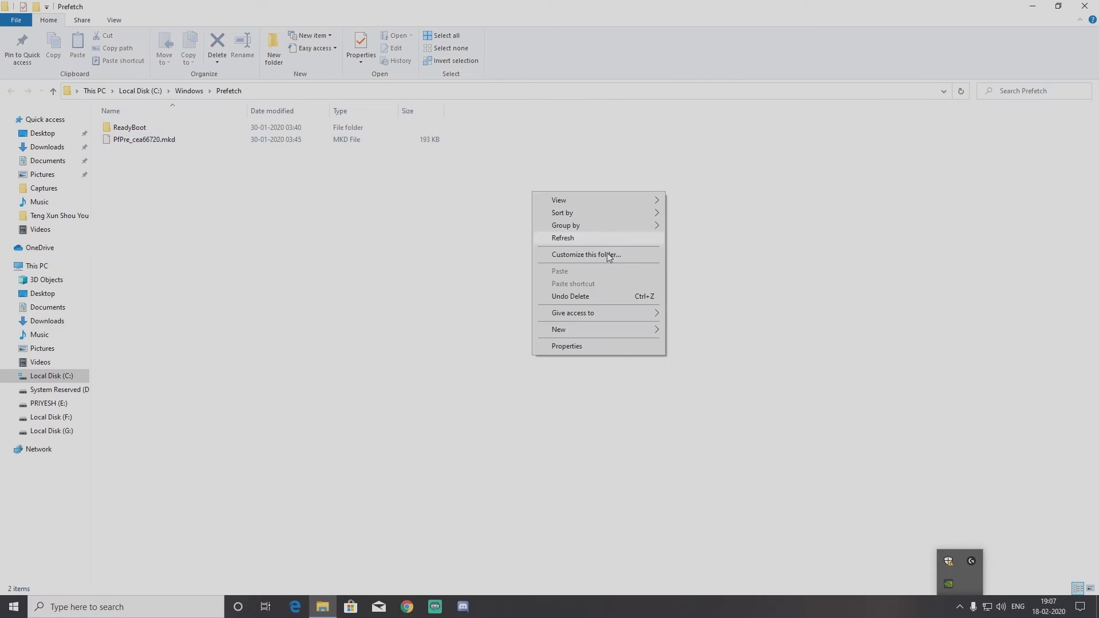
left_click(622, 235)
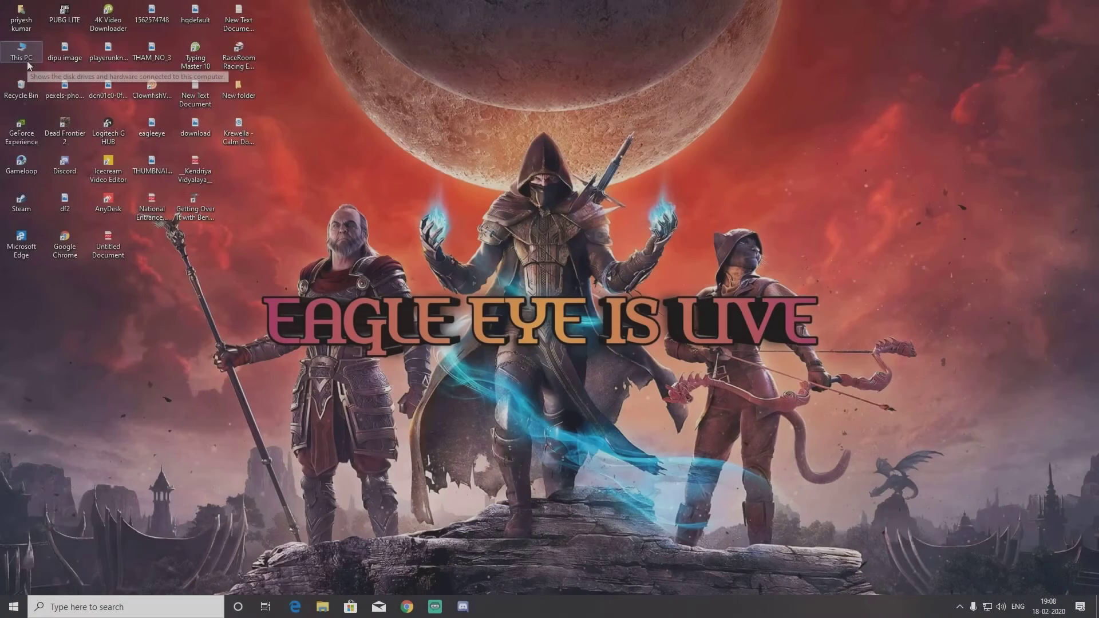
- Run Disk Cleanup from the properties of Local Disk (C:), permanently deleting the preselected files, and close the properties
double_click(27, 61)
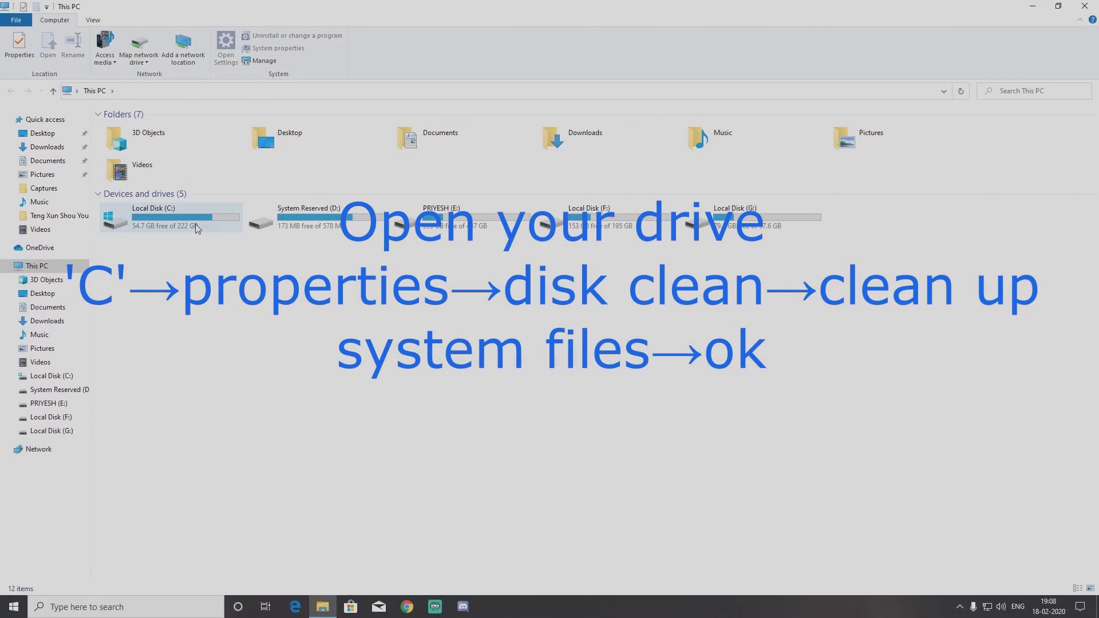
right_click(196, 228)
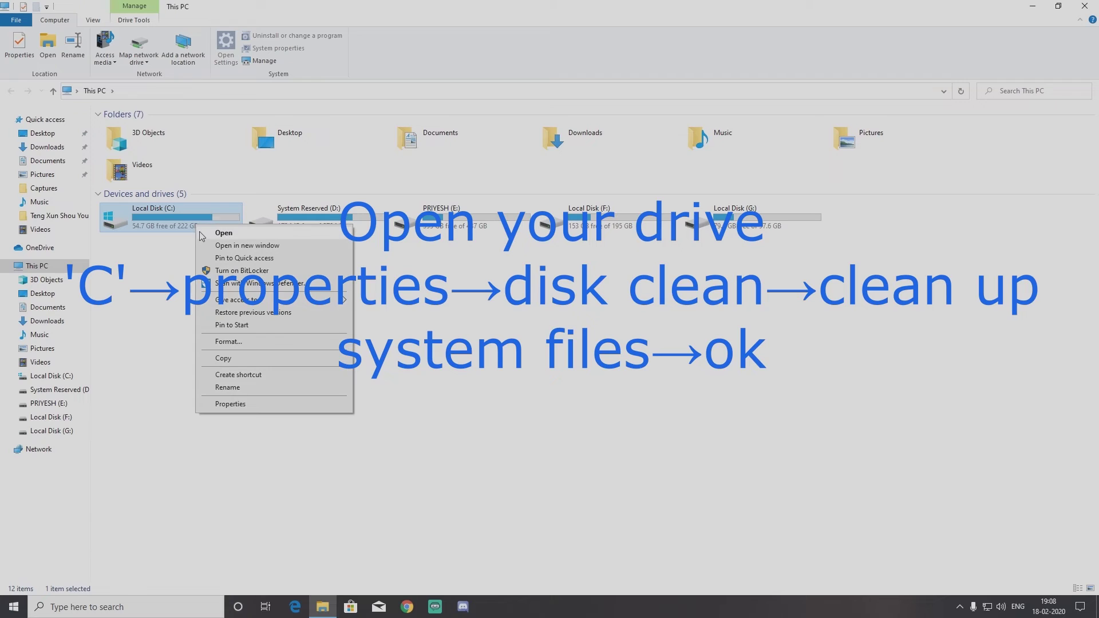
left_click(240, 404)
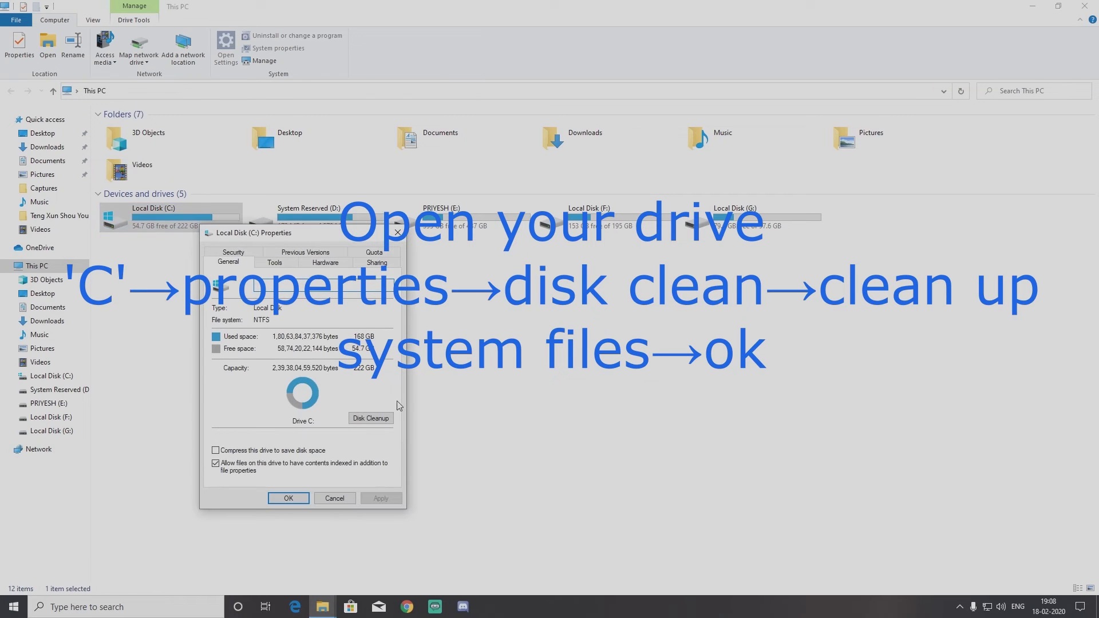
left_click(370, 421)
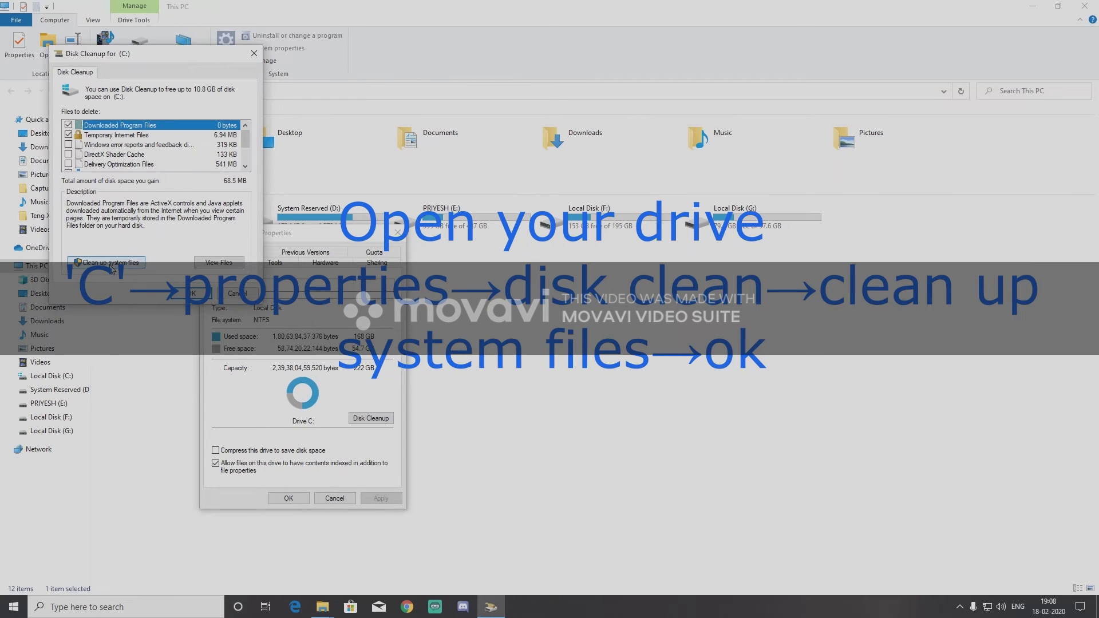
left_click(183, 295)
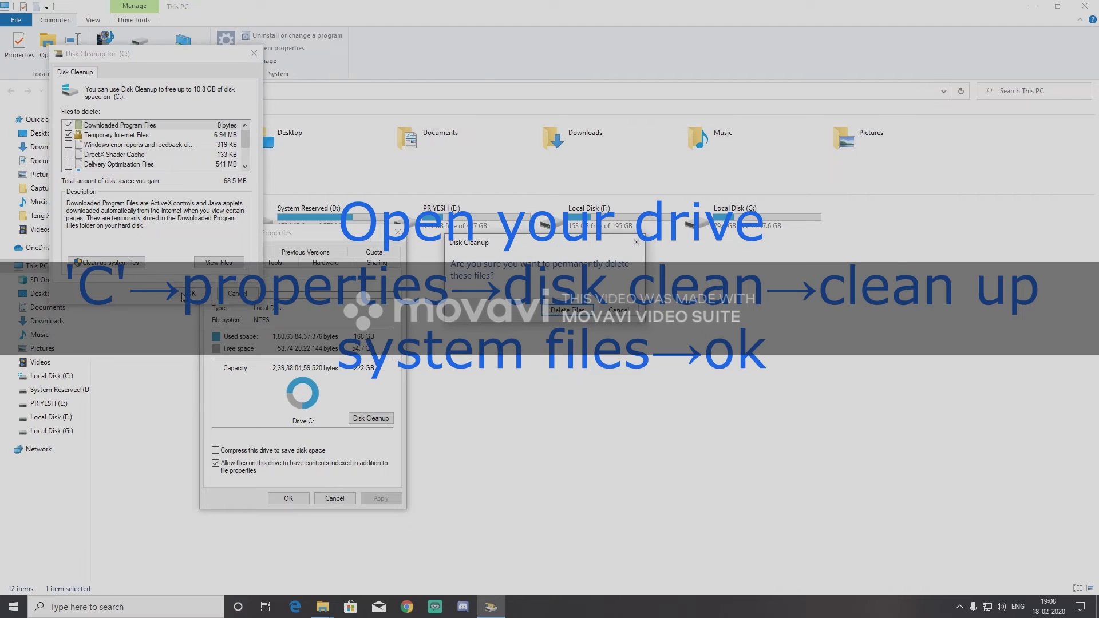
left_click(567, 310)
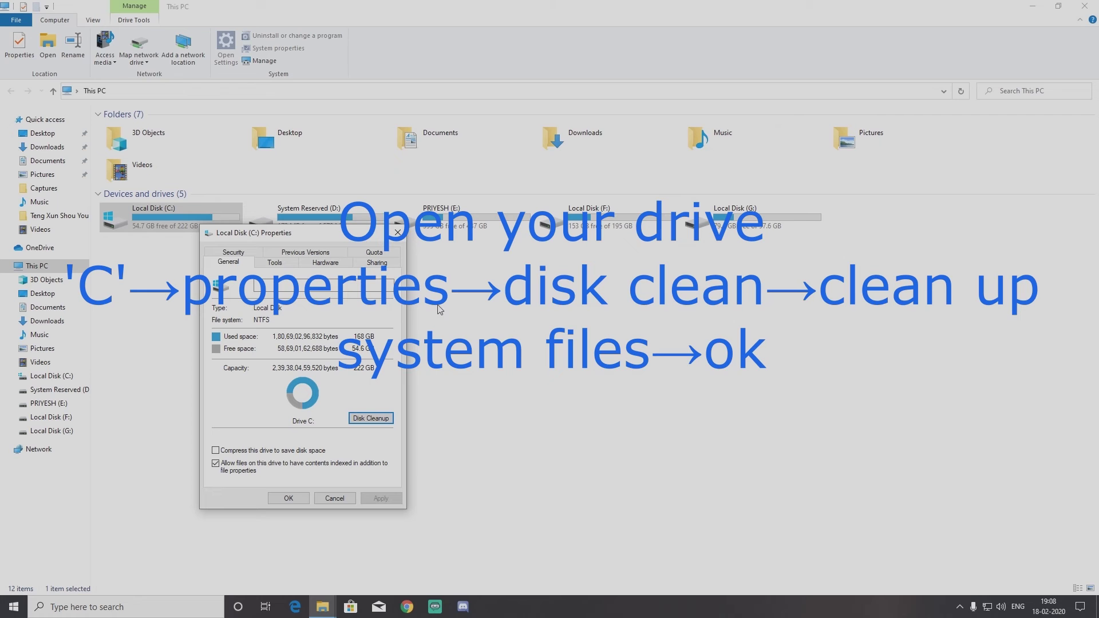
left_click(289, 498)
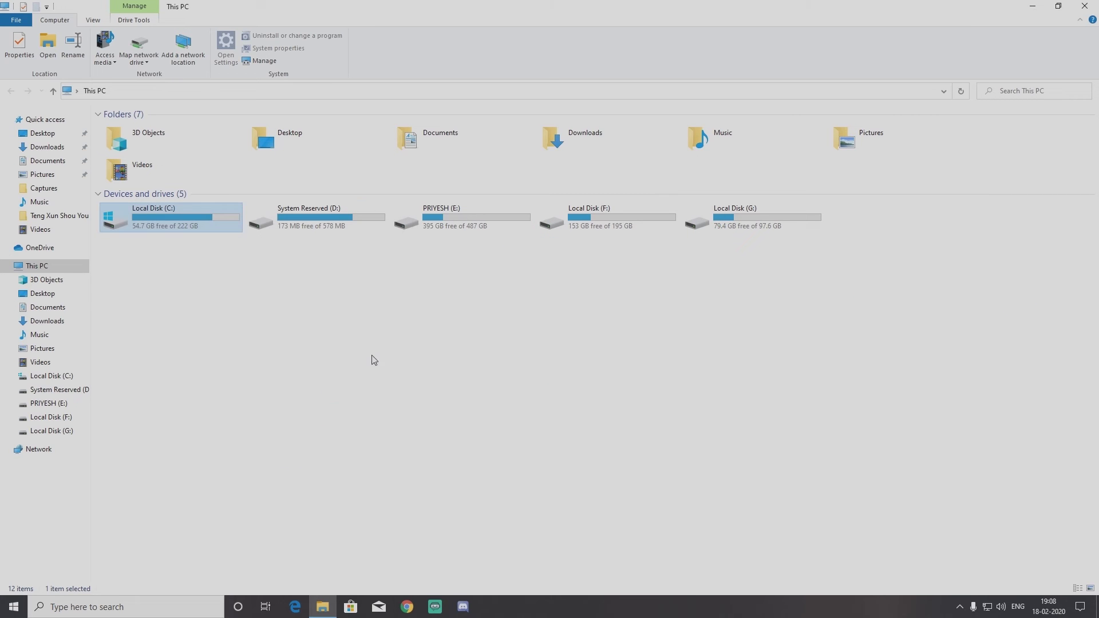
- Refresh the This PC window and close it to return to the desktop
right_click(573, 312)
left_click(602, 358)
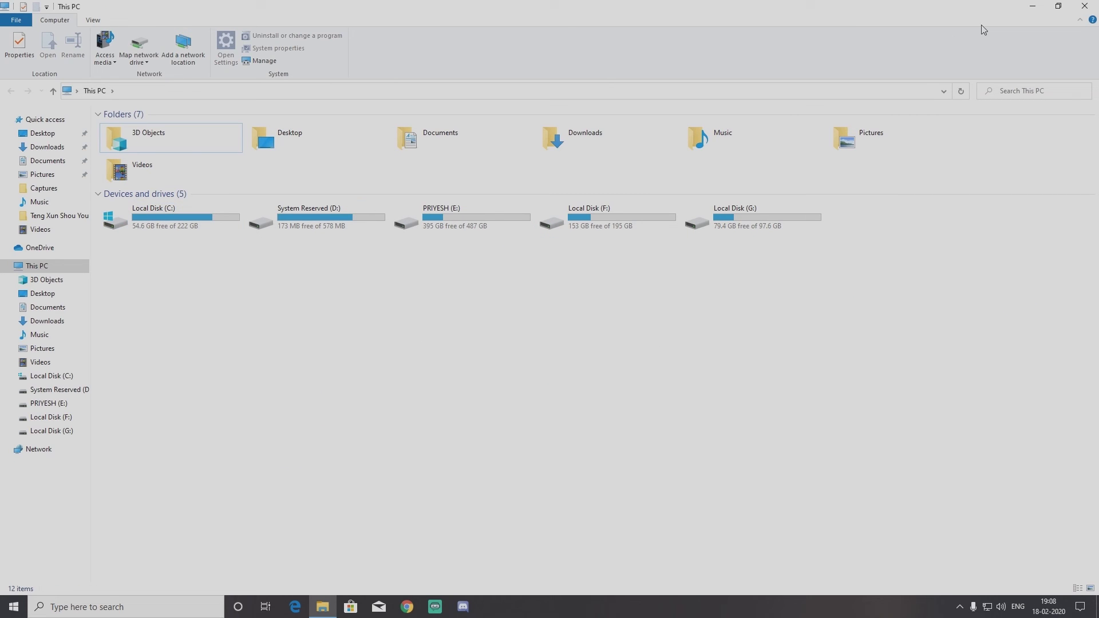
left_click(1085, 5)
right_click(654, 137)
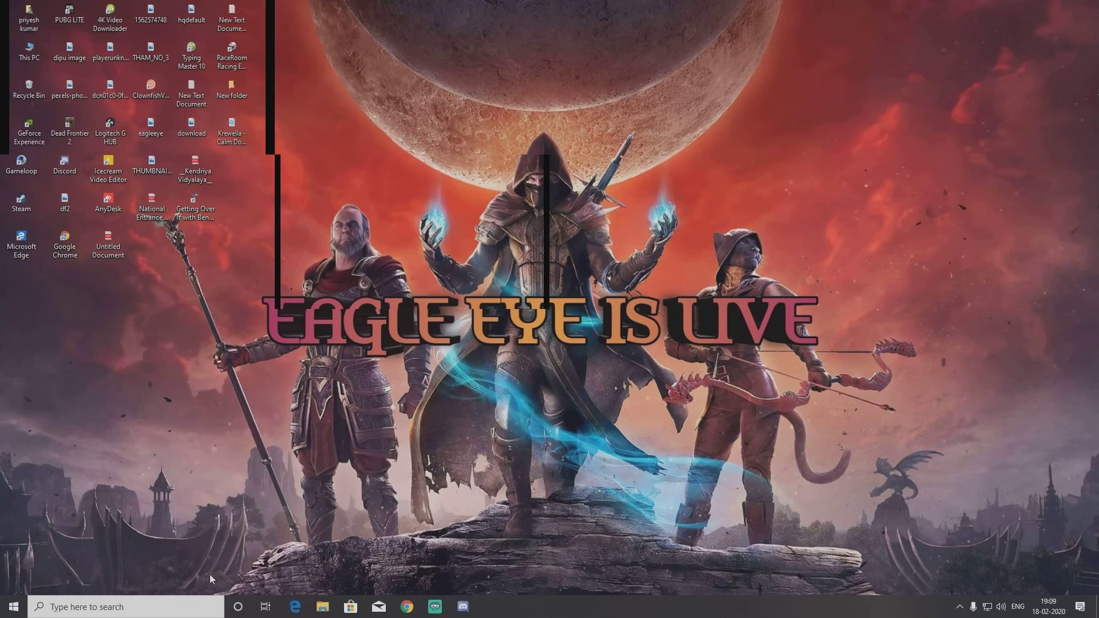
- Find Defragment and Optimize Drives by searching for defra, open it and optimize the C: drive
left_click(95, 607)
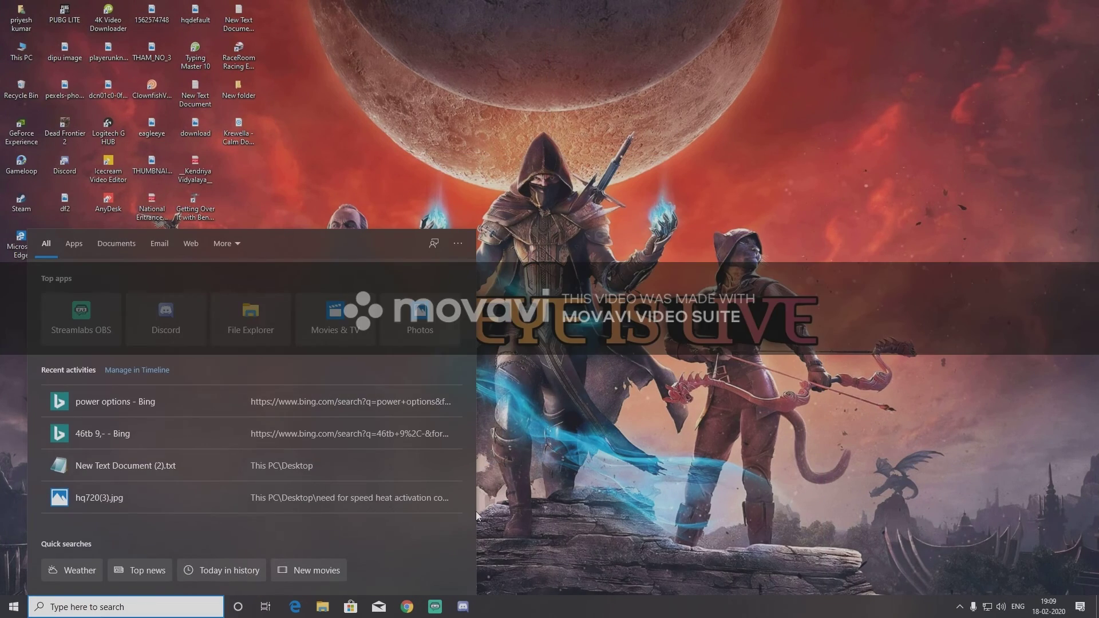
type("defra")
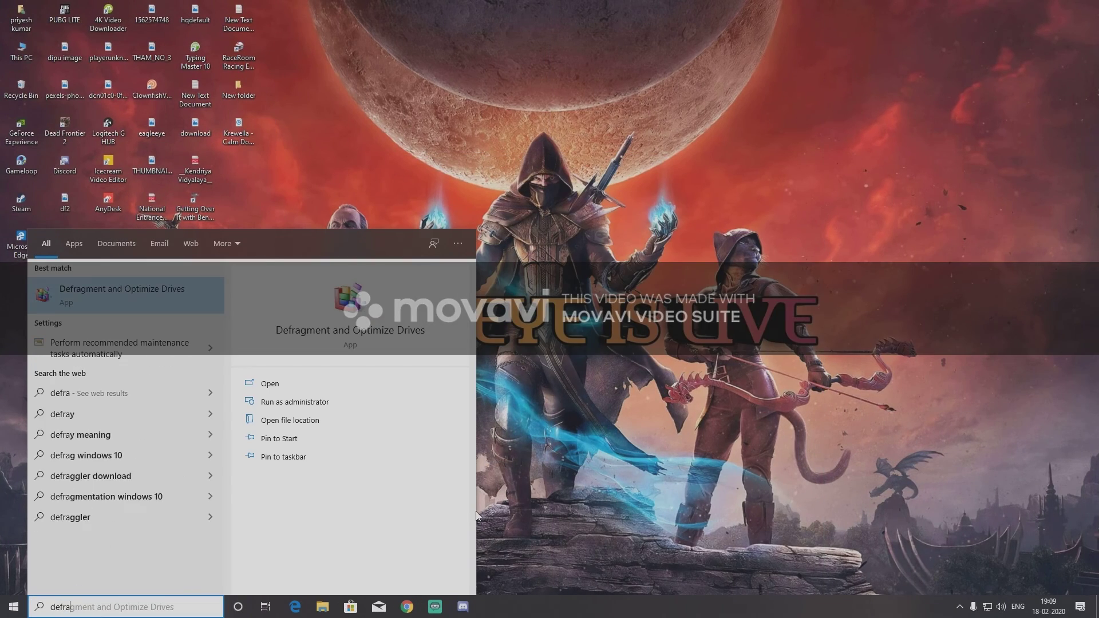
left_click(160, 309)
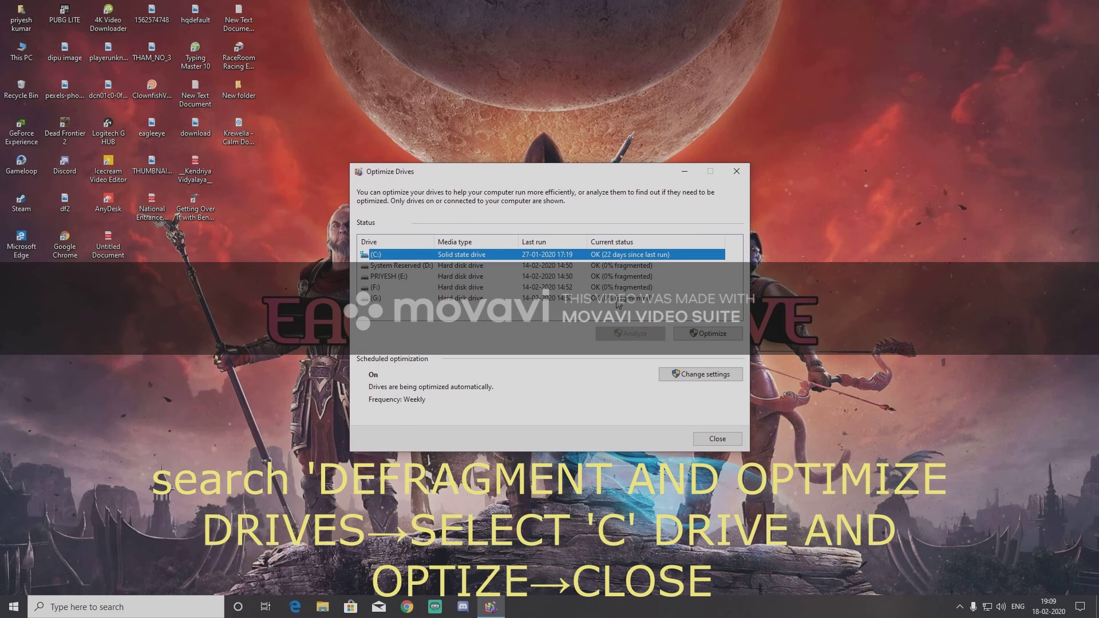
left_click(727, 335)
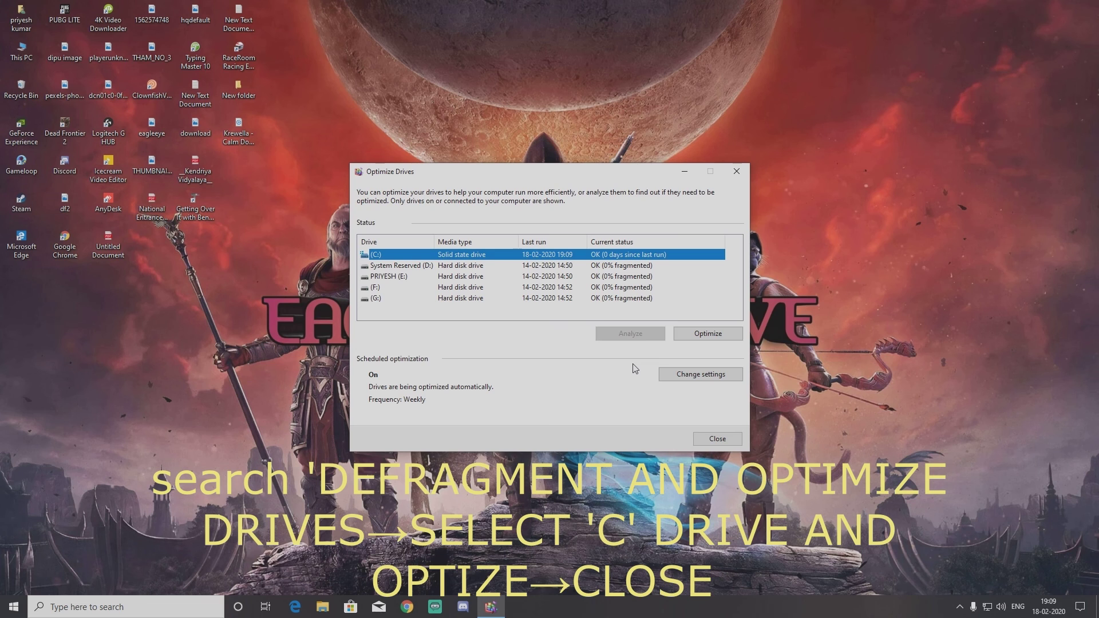
- Optimize the C: drive again and stop the repeated run
left_click(708, 333)
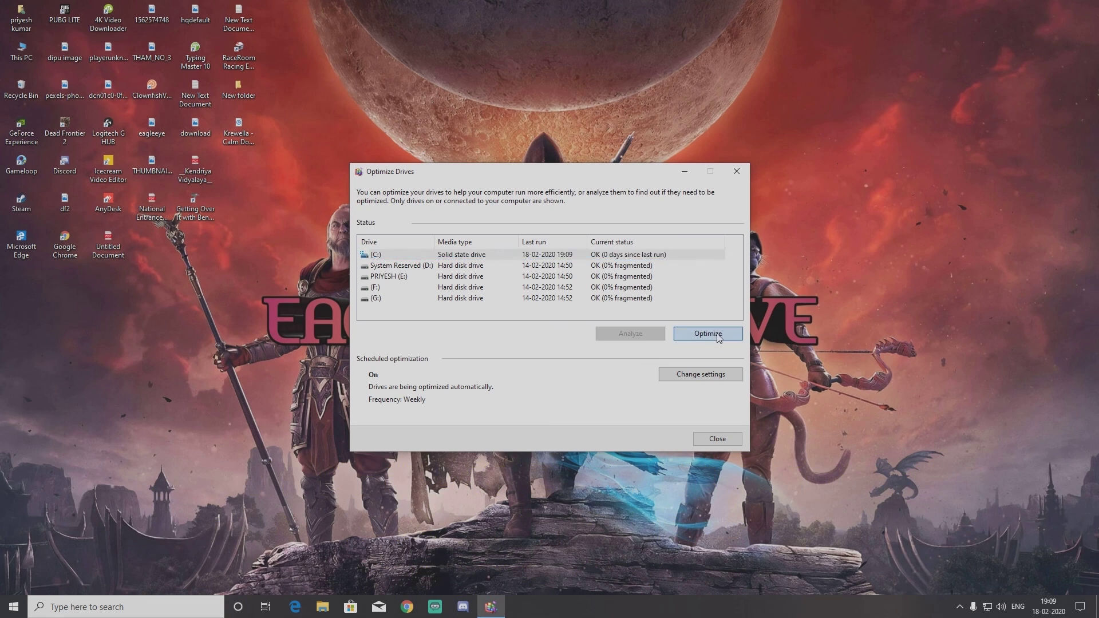
left_click(708, 334)
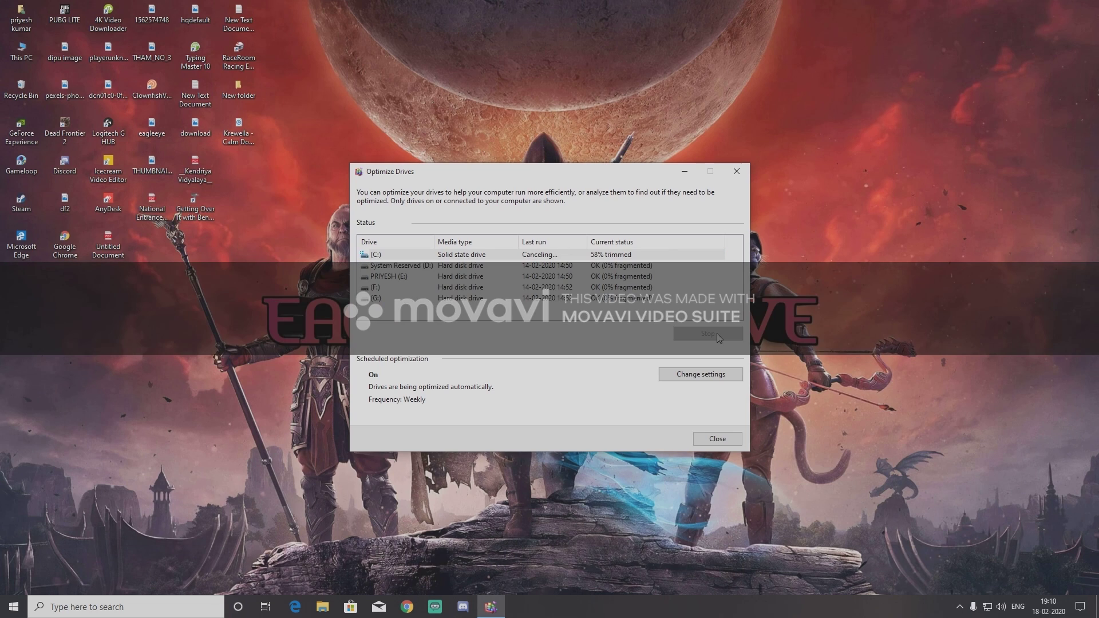